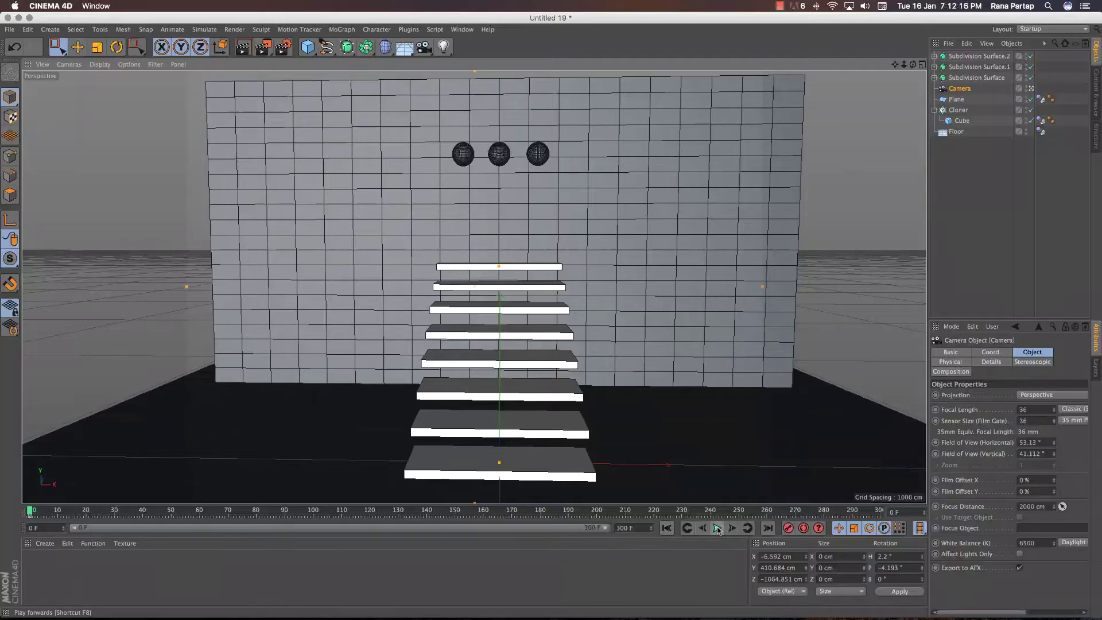
Preview the finished staircase animation, then start from a new empty scene
click(717, 529)
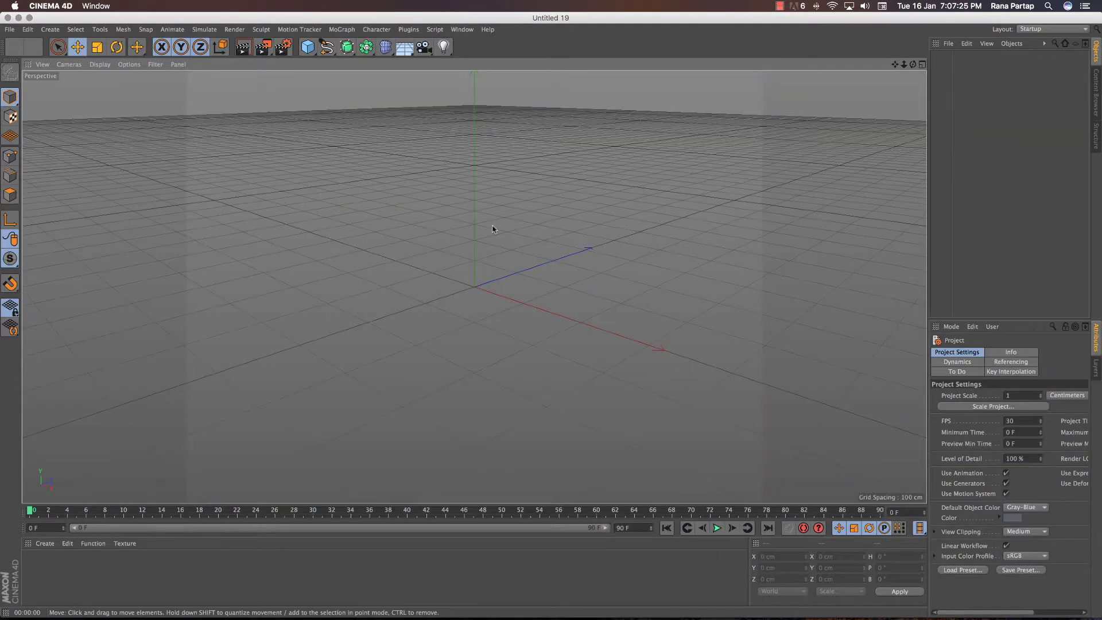
Add a cube and flatten it into a thin slab of about 342 × 16.7 × 128 cm, shown in four views
drag(308, 47, 340, 57)
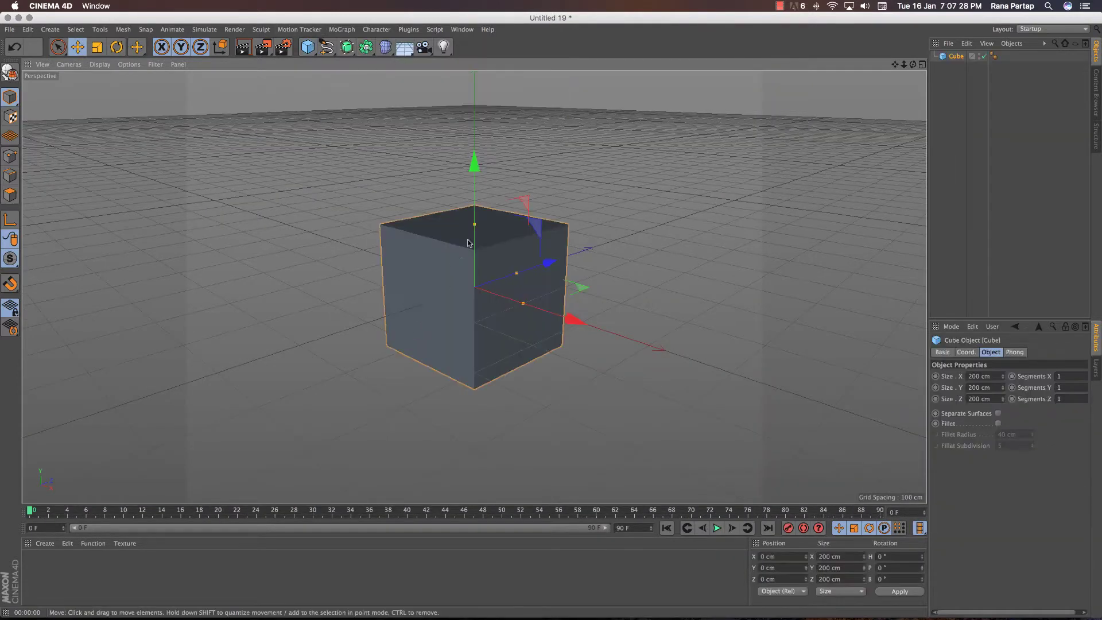
mouse_move(475, 226)
mouse_down()
mouse_move(475, 282)
mouse_move(573, 315)
mouse_up()
drag(516, 274, 492, 286)
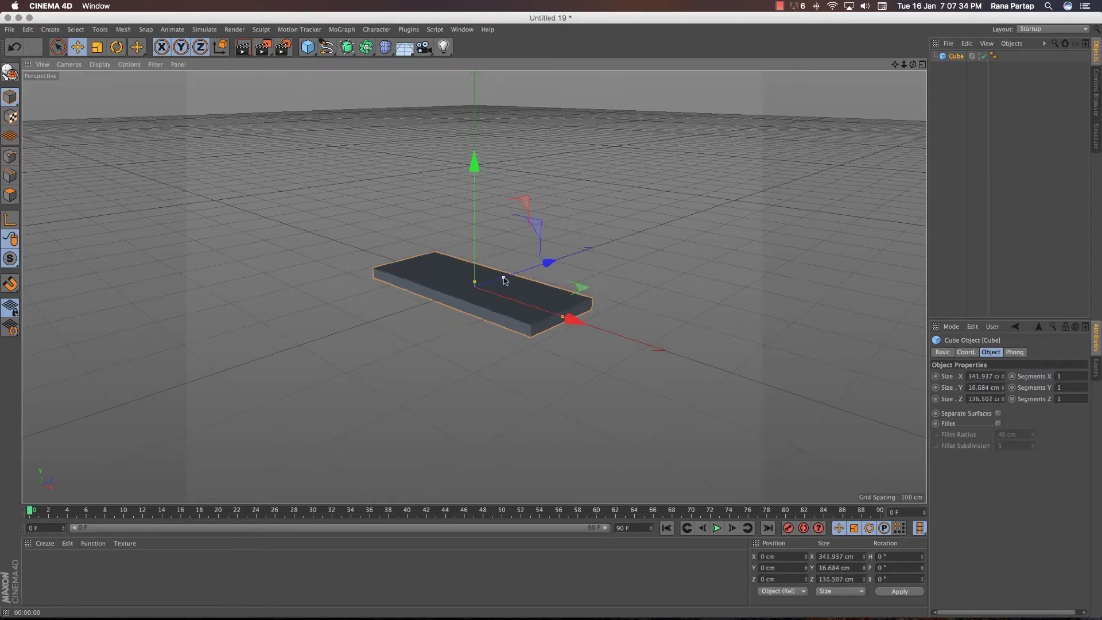
click(923, 65)
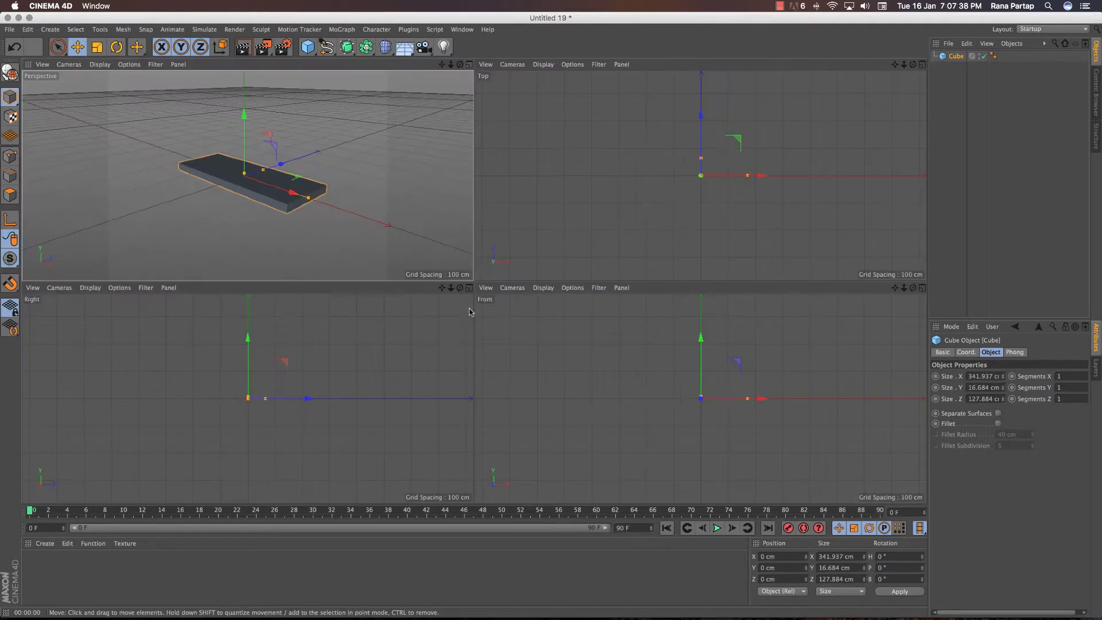
Put the slab under a Cloner with Count 8, P.Y 50 cm and P.Z 81 cm
click(342, 29)
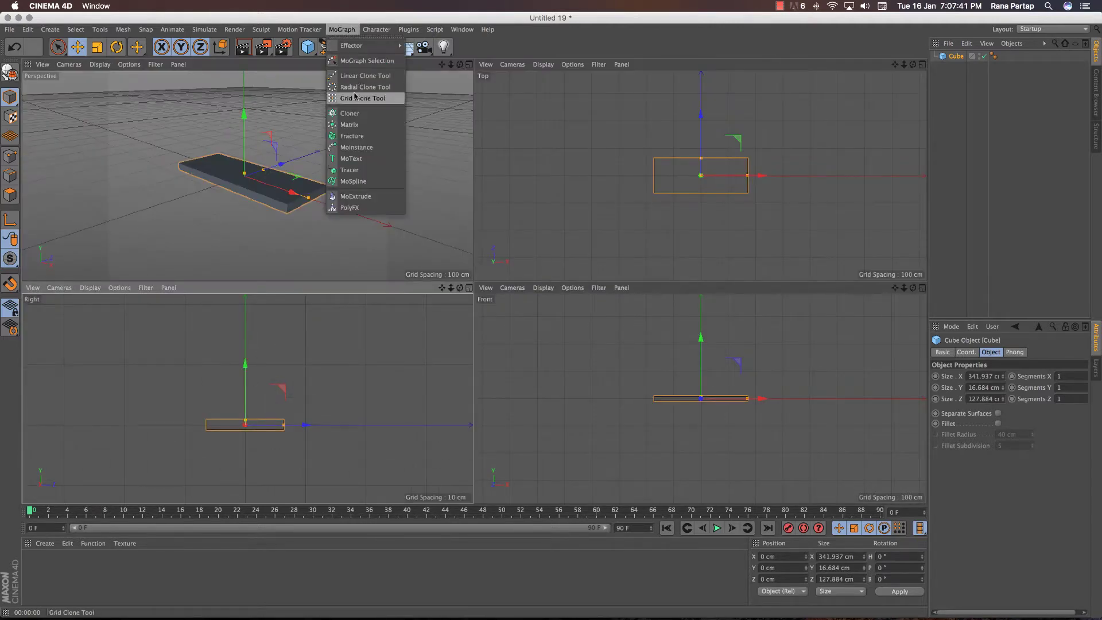
click(361, 114)
drag(954, 68, 961, 58)
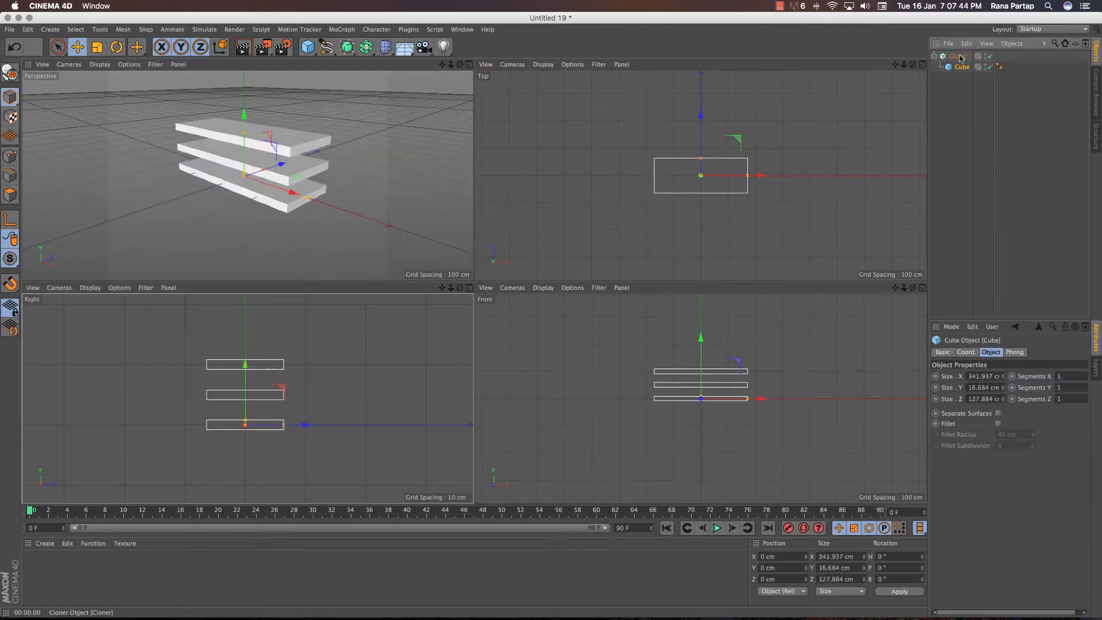
click(962, 57)
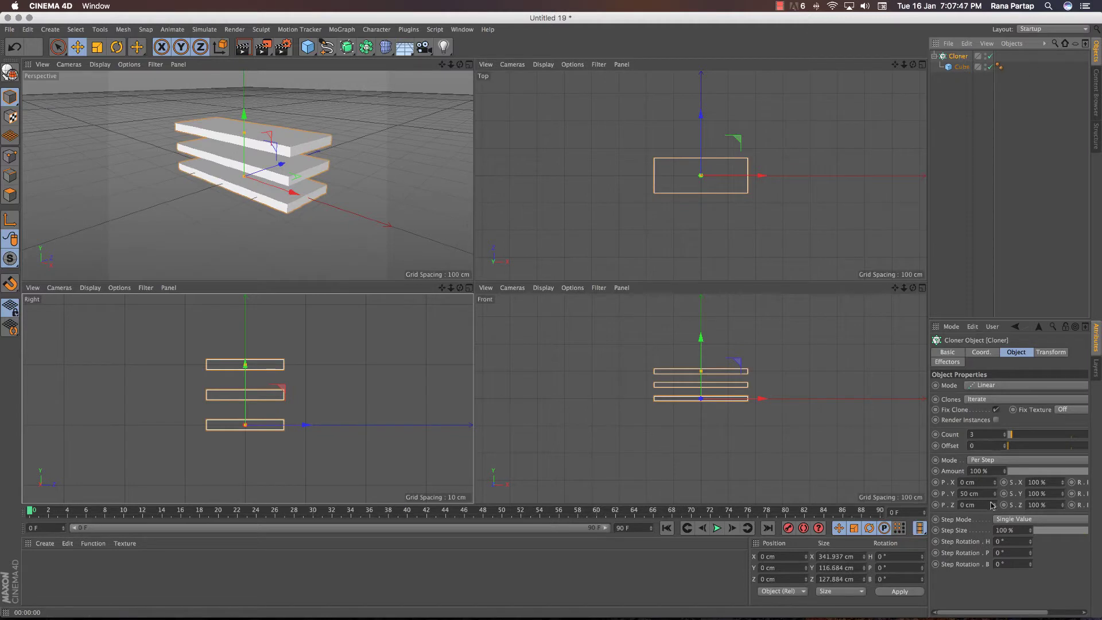
drag(991, 505, 995, 509)
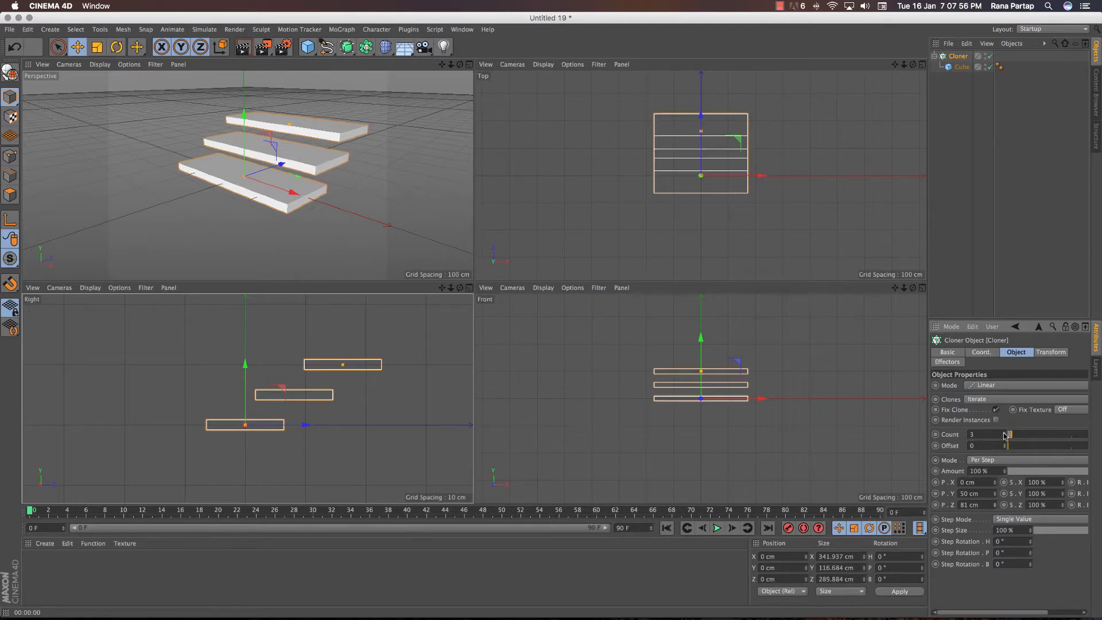
drag(1005, 436, 1005, 435)
scroll(342, 183, down, 5)
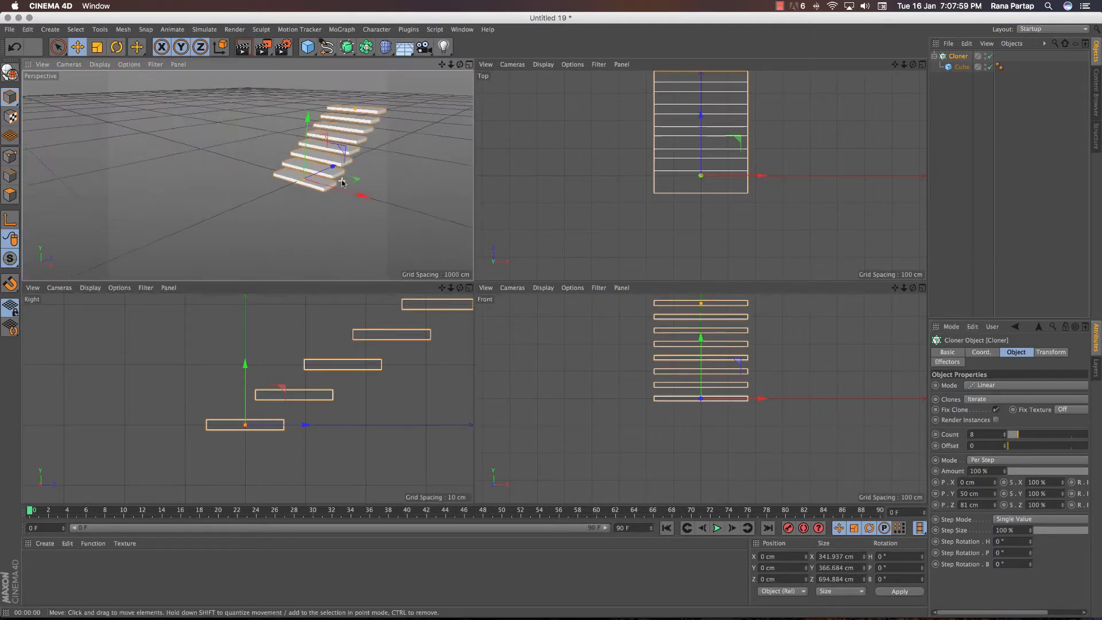
Maximize the Perspective view and orbit to look down on the staircase
click(468, 64)
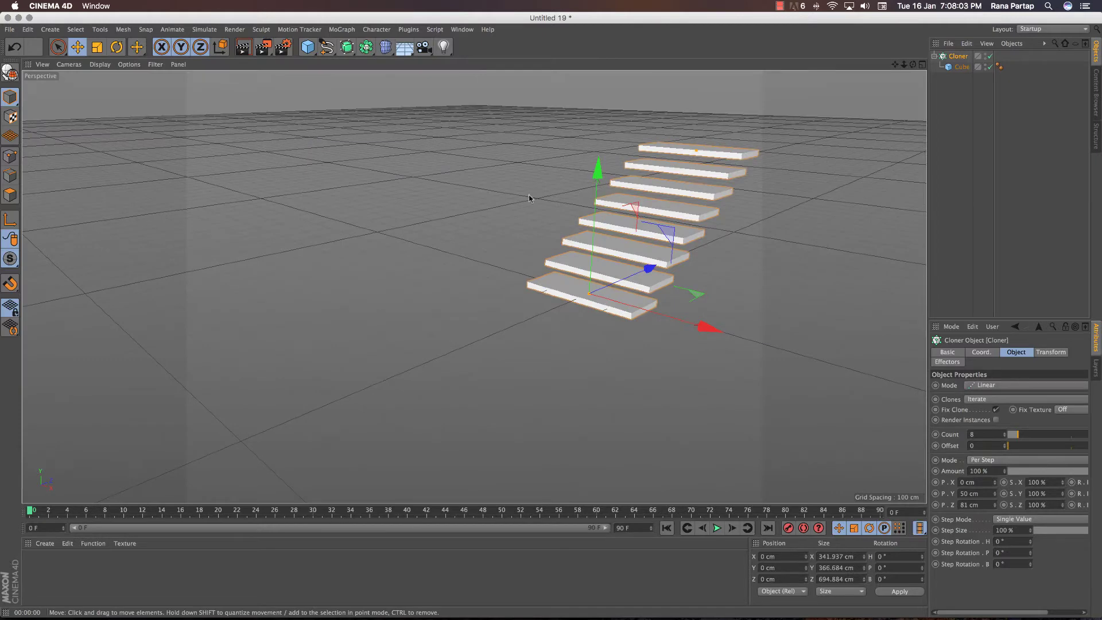
alt+drag(529, 198, 704, 199)
mouse_move(476, 202)
alt+mouse_down()
mouse_move(561, 253)
mouse_move(546, 226)
mouse_move(526, 235)
alt+mouse_up()
Tag the steps as a Collider Body, then add a Floor with its own Collider Body tag
right_click(960, 67)
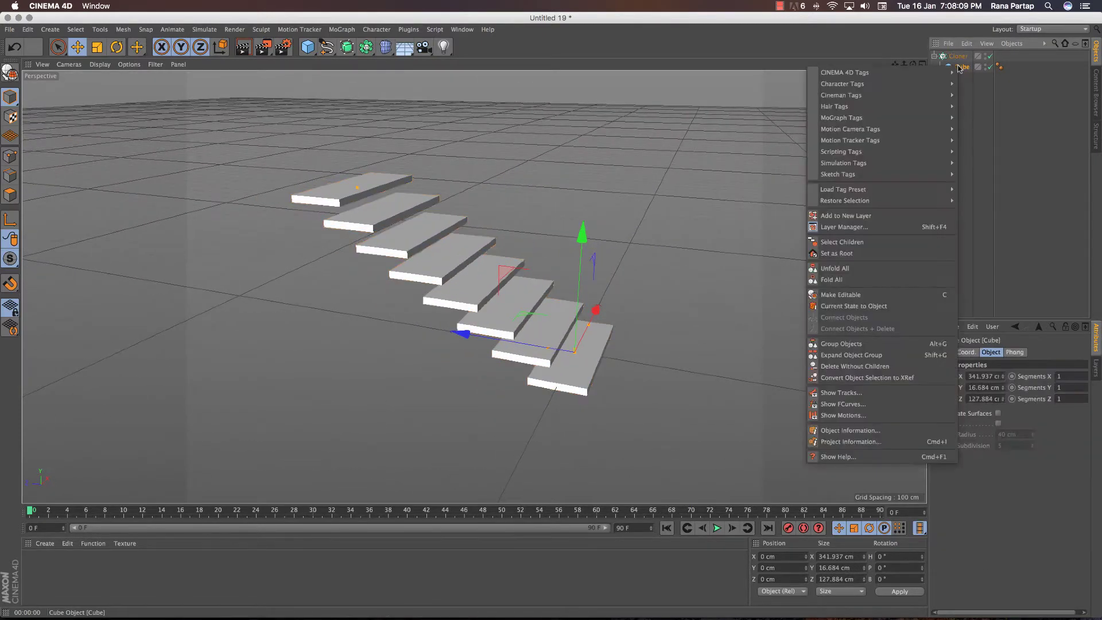
click(985, 189)
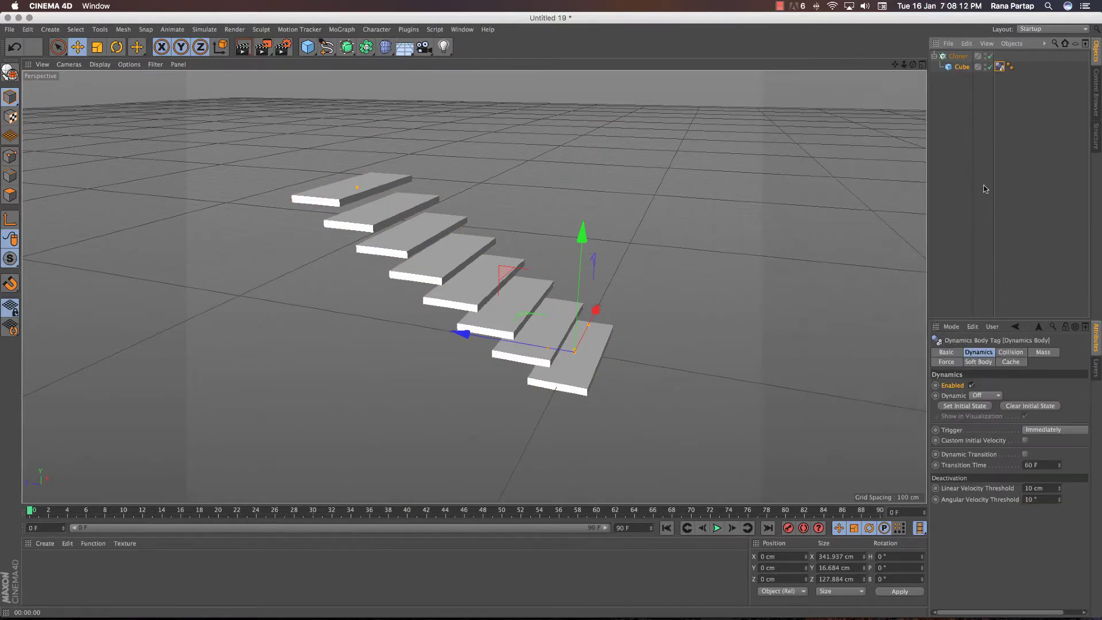
click(409, 50)
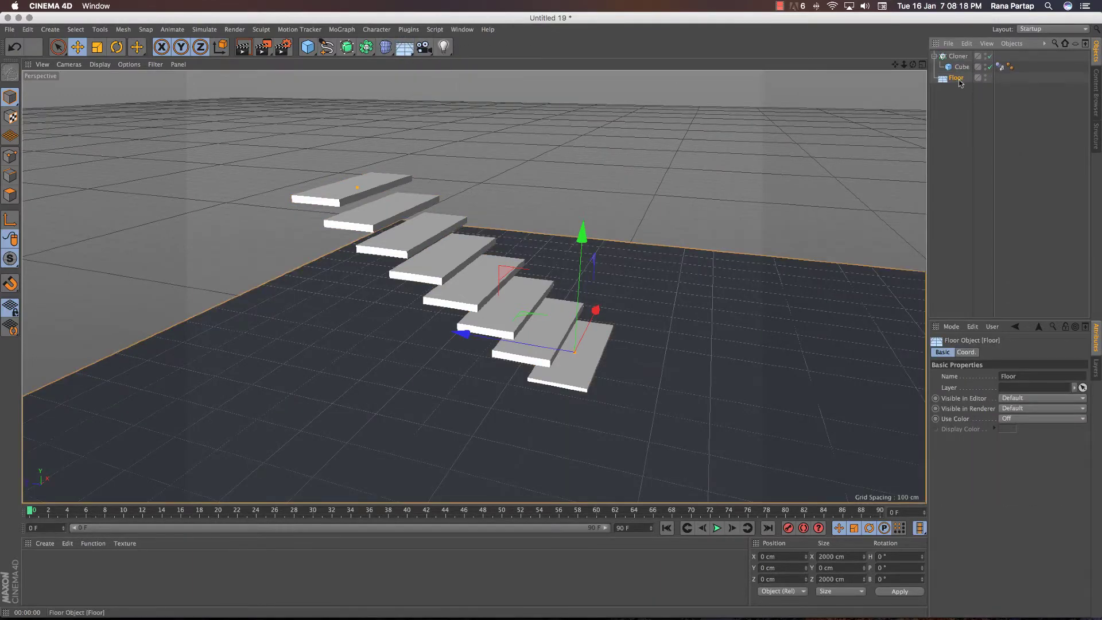
right_click(959, 81)
click(988, 201)
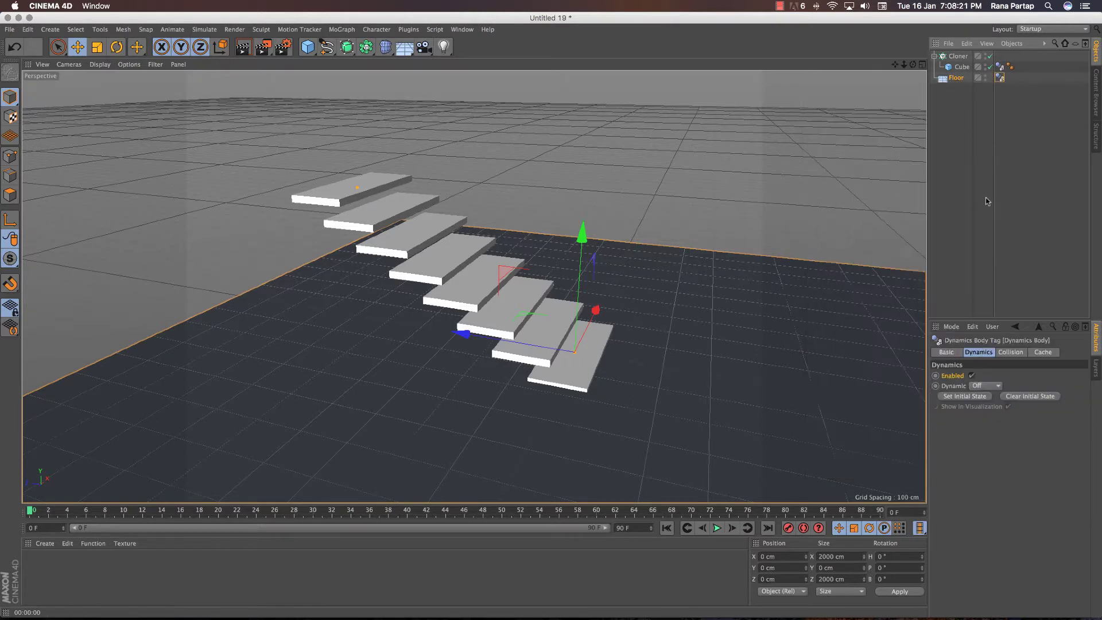
Add a plane and rotate it upright to P 90°
drag(307, 47, 396, 81)
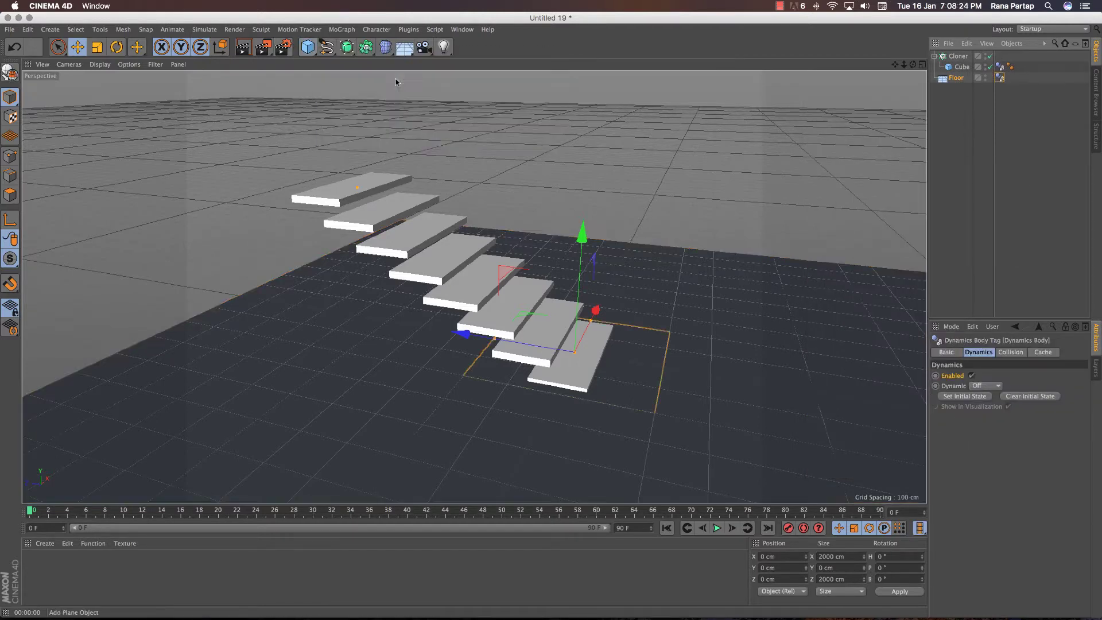
click(116, 47)
mouse_move(600, 290)
mouse_down()
mouse_move(625, 329)
mouse_move(580, 246)
mouse_up()
key(space)
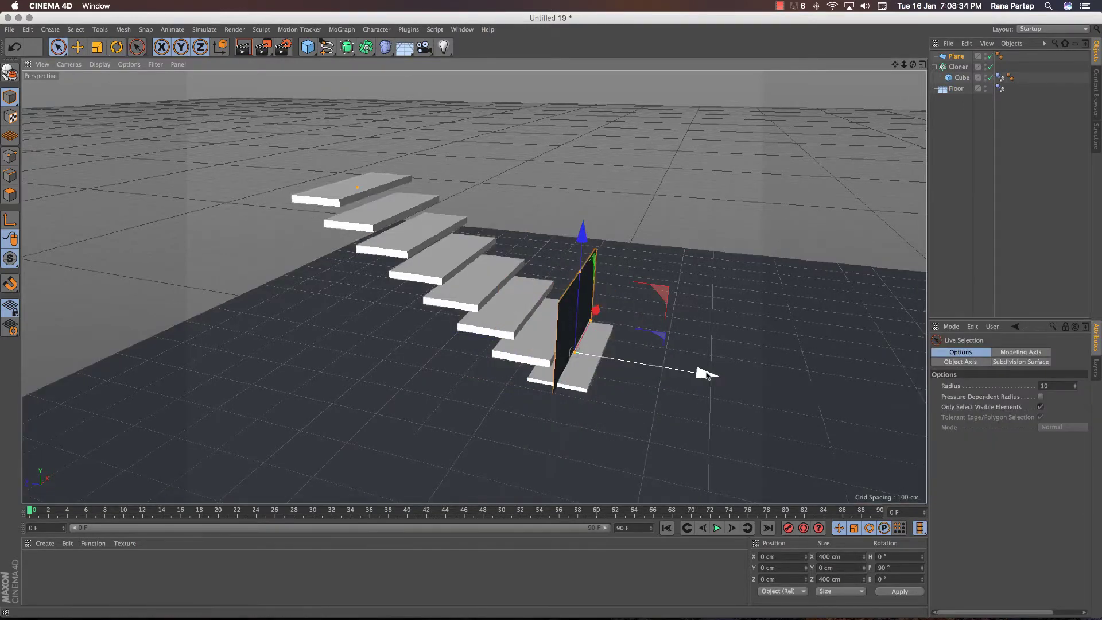
In four views, move the plane behind the stair top and scale it to about 979 × 889 cm
middle_click(410, 274)
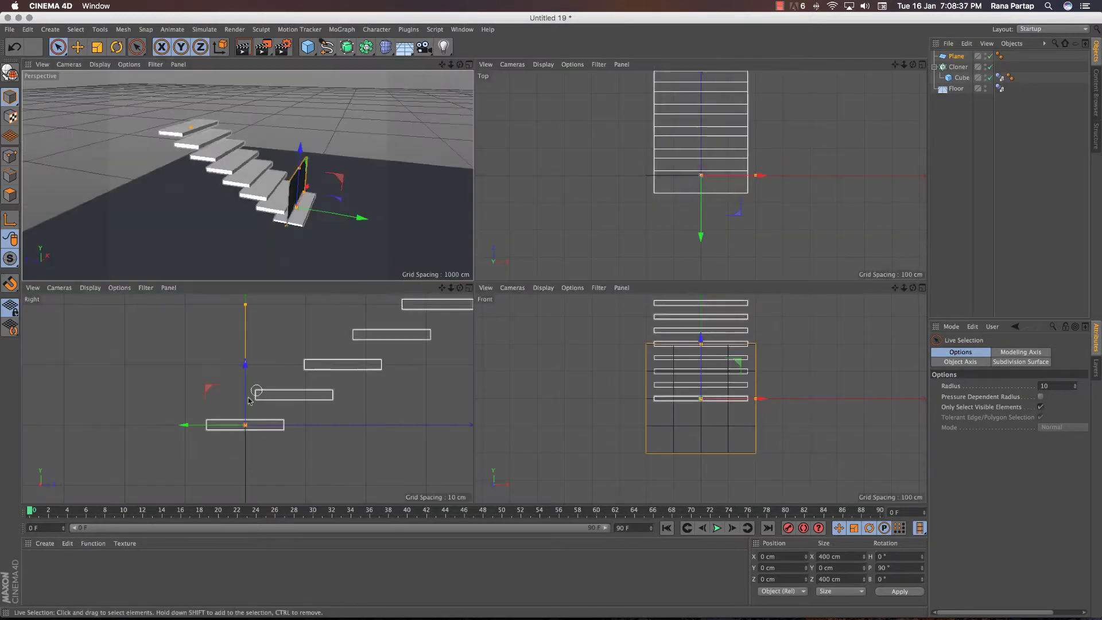
mouse_move(192, 412)
mouse_down()
mouse_move(314, 378)
mouse_move(328, 301)
mouse_up()
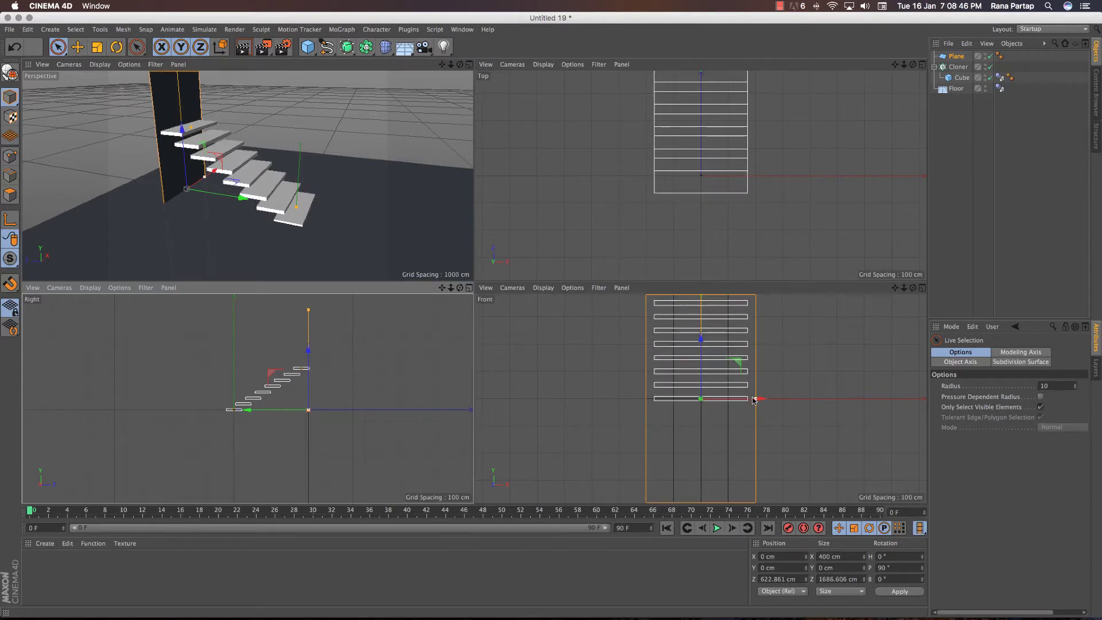
drag(756, 398, 835, 406)
scroll(807, 406, down, 5)
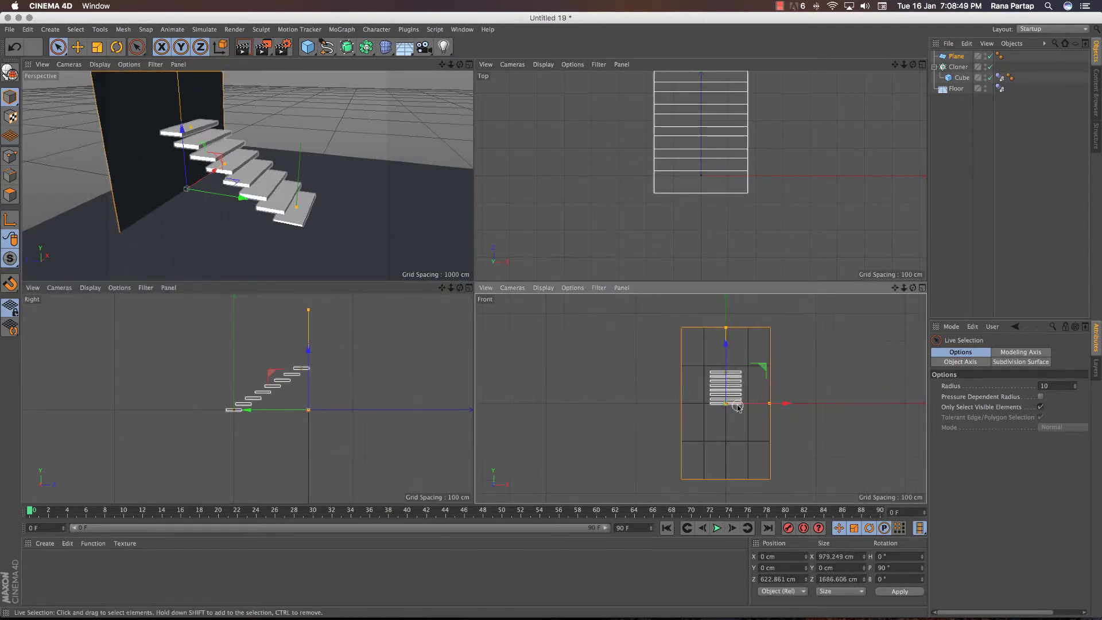
scroll(746, 373, down, 3)
scroll(728, 350, up, 2)
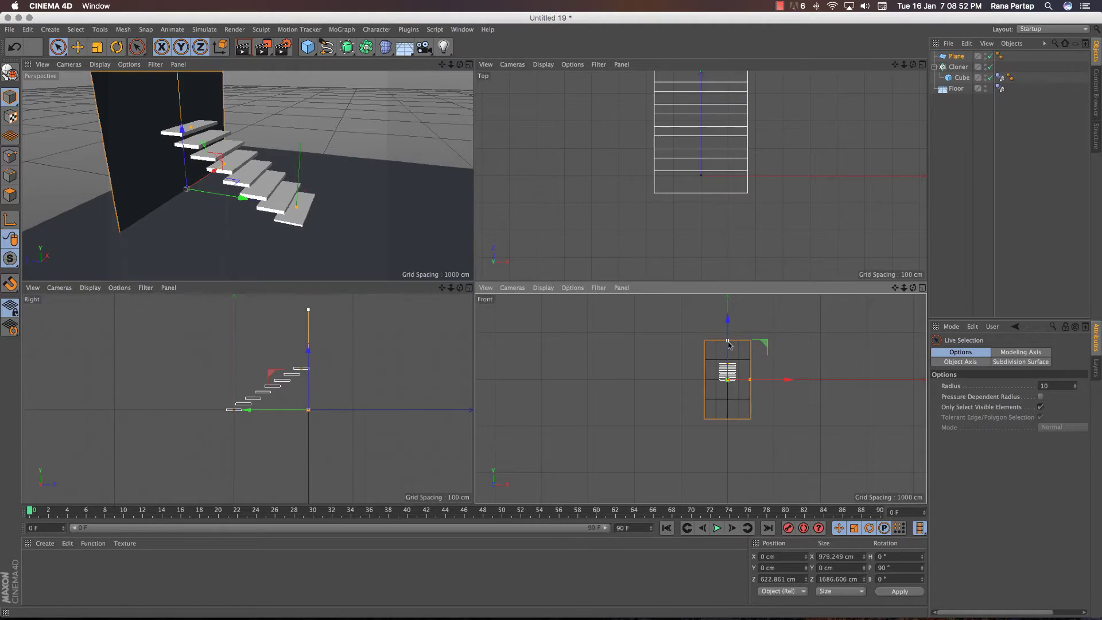
drag(727, 343, 733, 374)
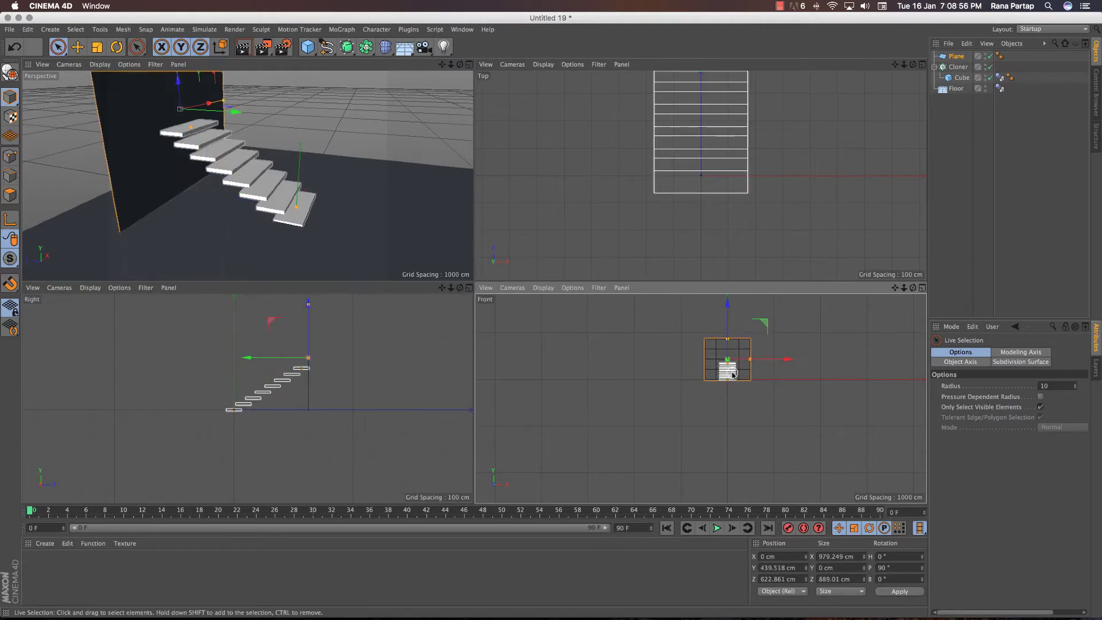
scroll(733, 374, up, 5)
scroll(327, 243, up, 3)
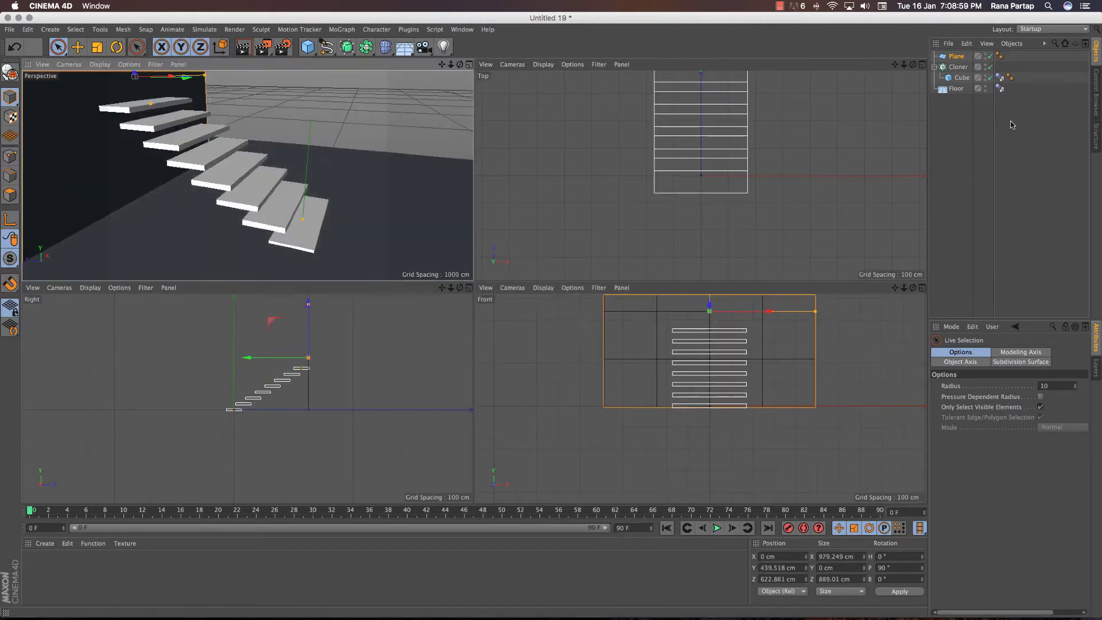
Give the wall plane a Ghost Body dynamics tag
right_click(961, 58)
mouse_move(845, 153)
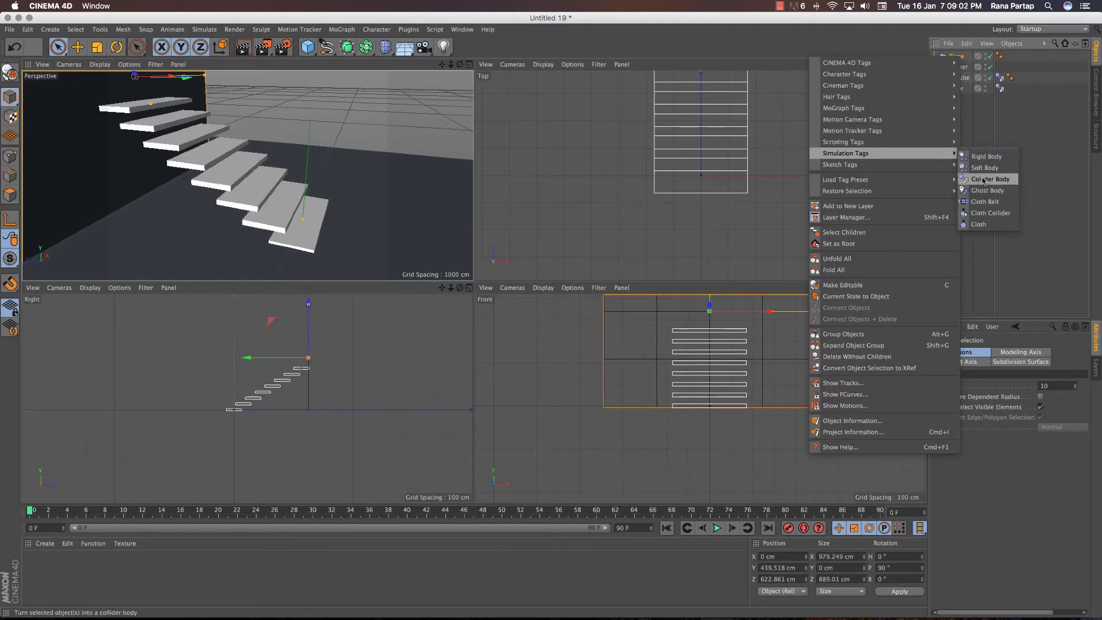
click(981, 193)
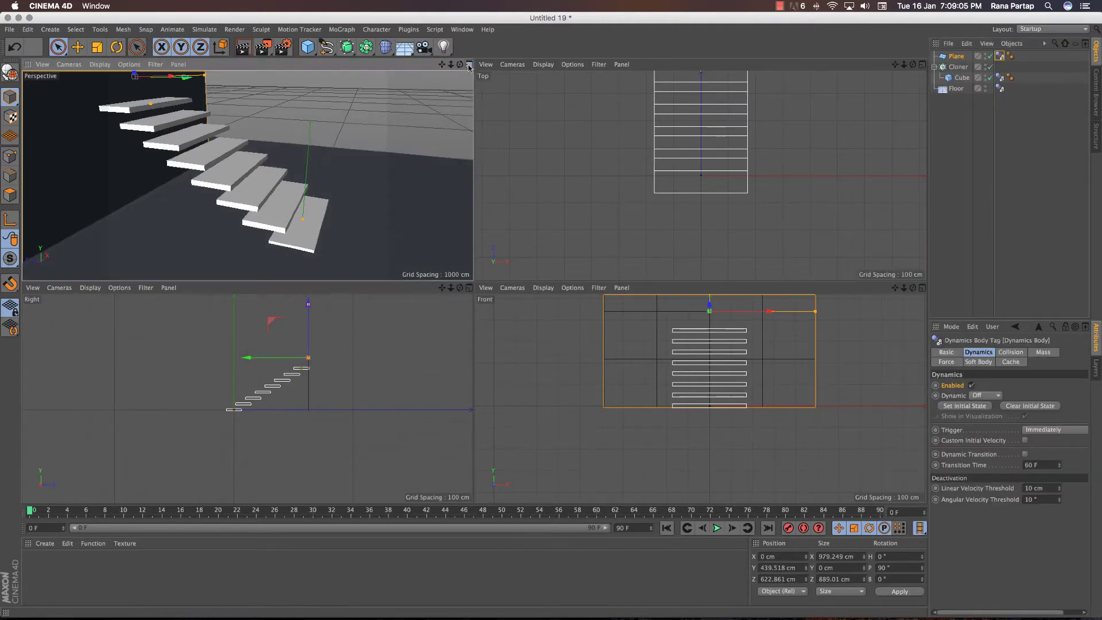
middle_click(401, 230)
Orbit to a front view centred on the wall and stairs, then add a camera
scroll(514, 289, down, 3)
mouse_move(514, 288)
alt+mouse_down()
mouse_move(492, 300)
mouse_move(629, 245)
mouse_move(721, 247)
alt+mouse_up()
scroll(492, 300, up, 2)
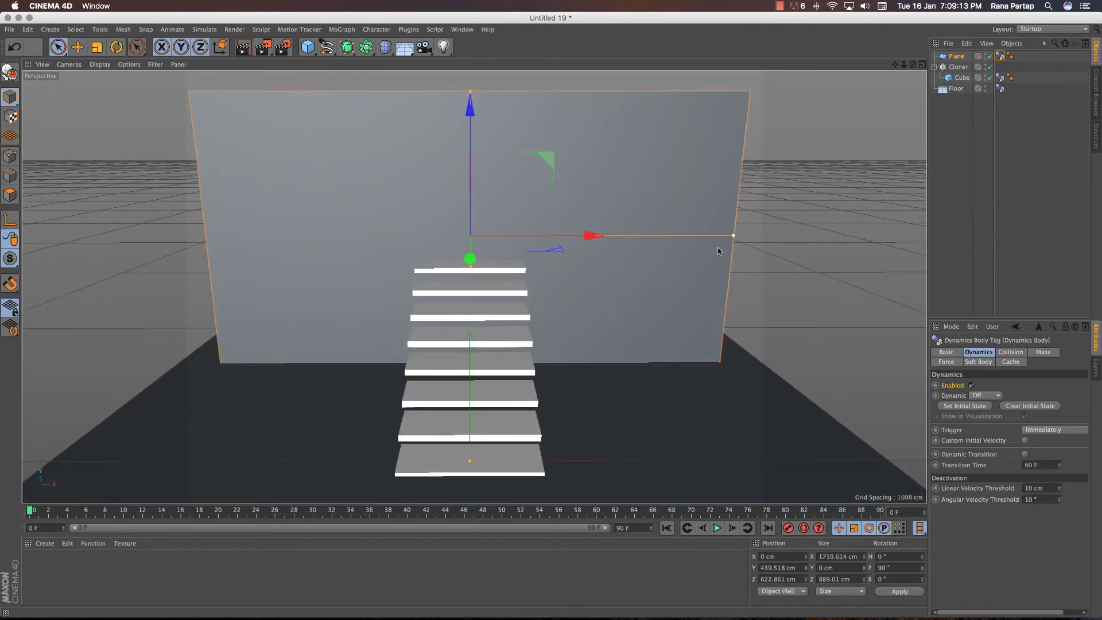
scroll(545, 305, up, 2)
scroll(533, 291, up, 2)
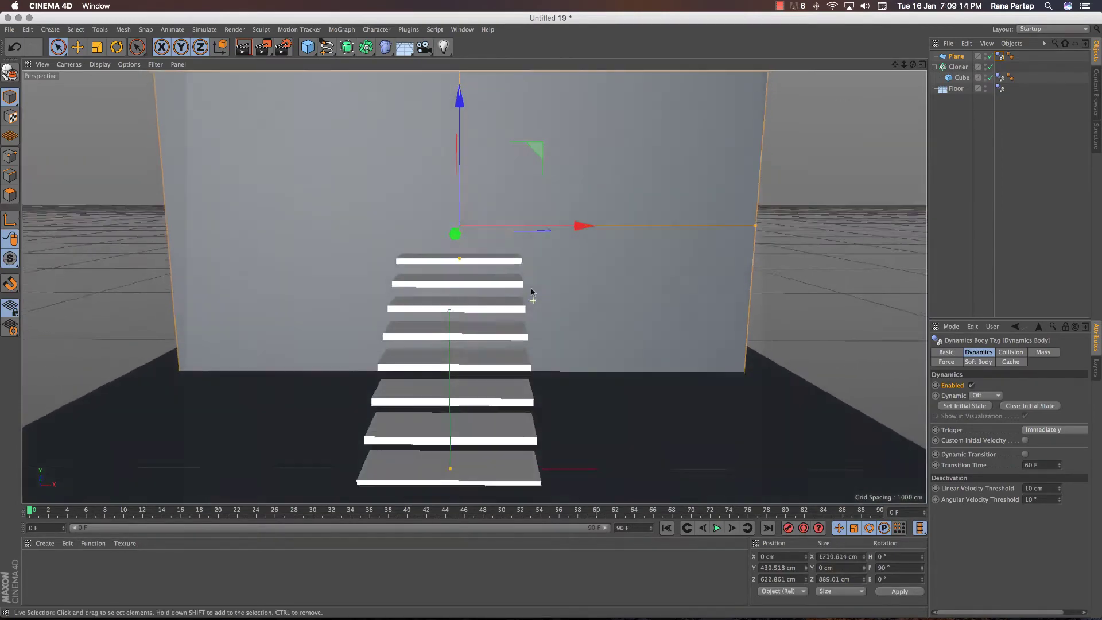
alt+middle_drag(529, 285, 585, 299)
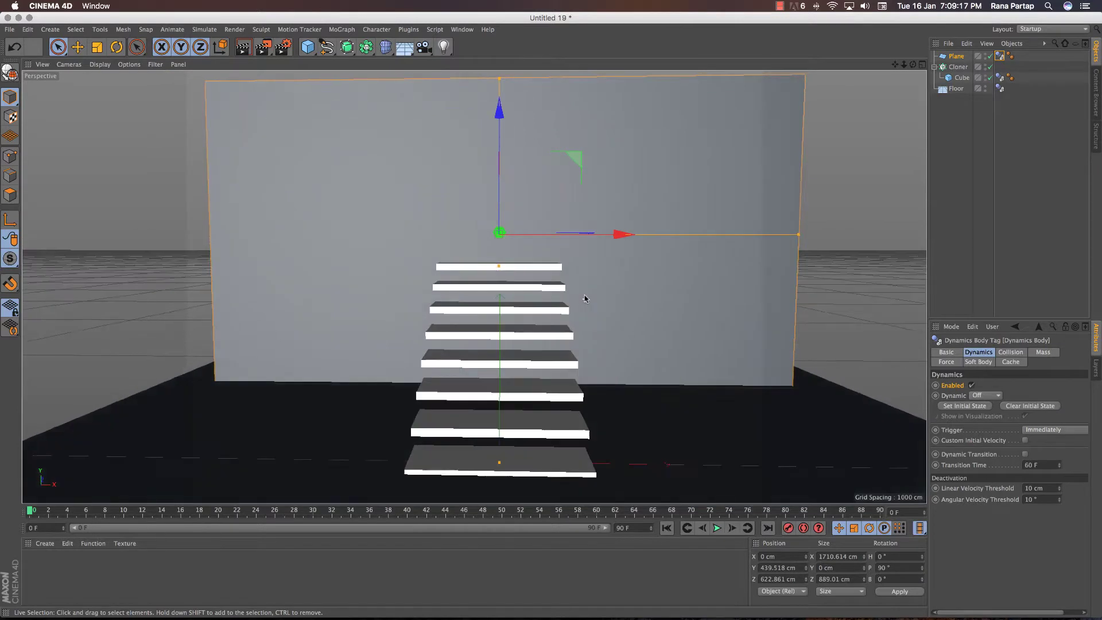
drag(424, 47, 442, 57)
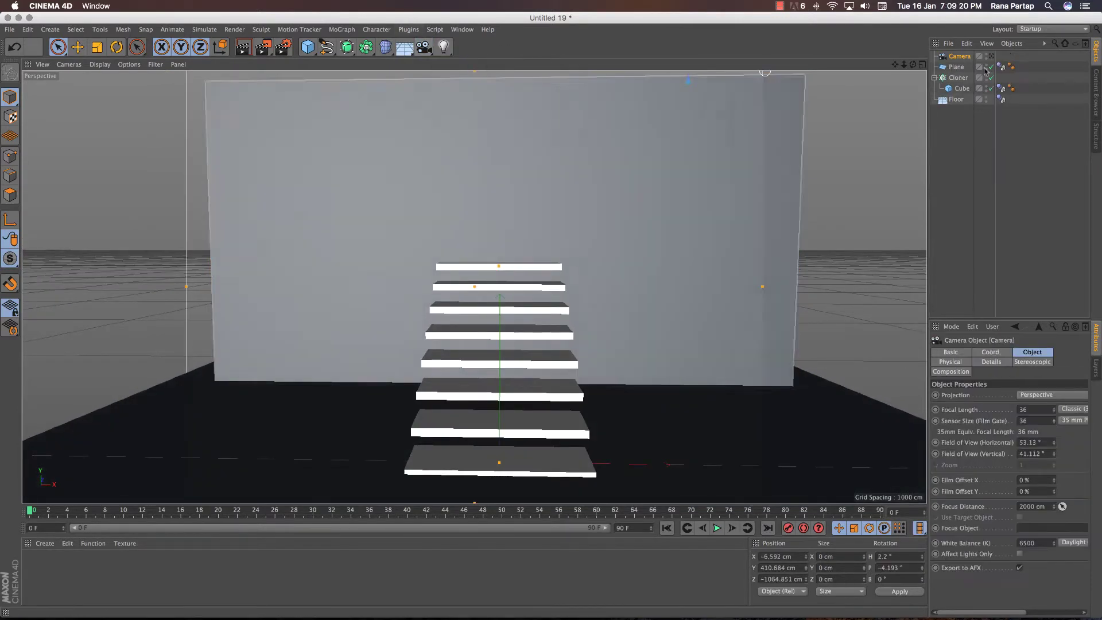
Look through the new camera and record a keyframe of its front-facing position
click(991, 56)
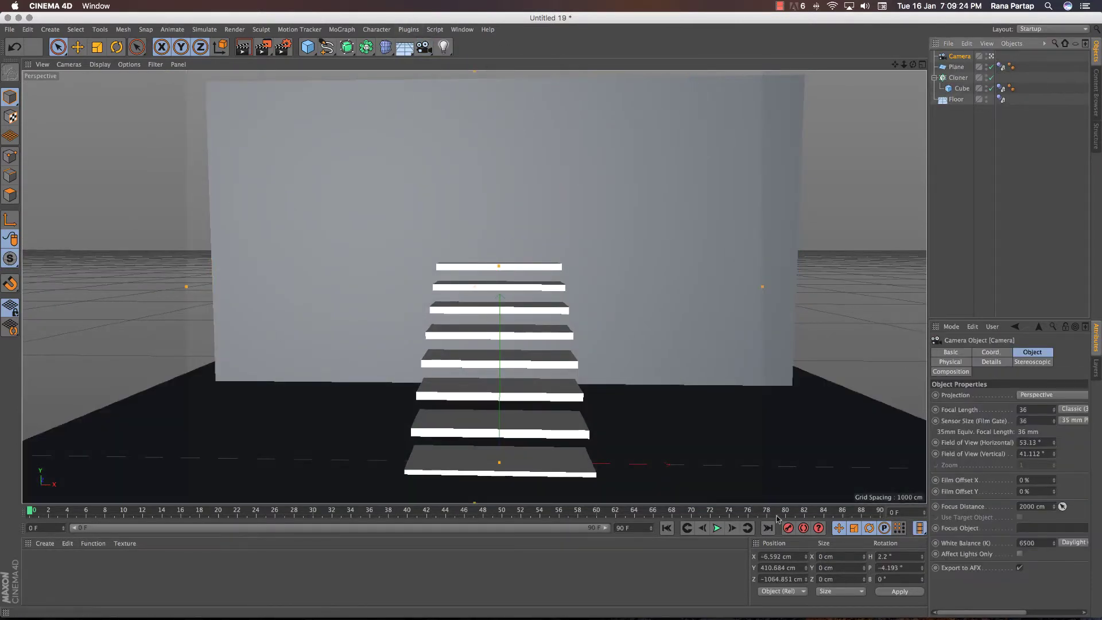
click(794, 529)
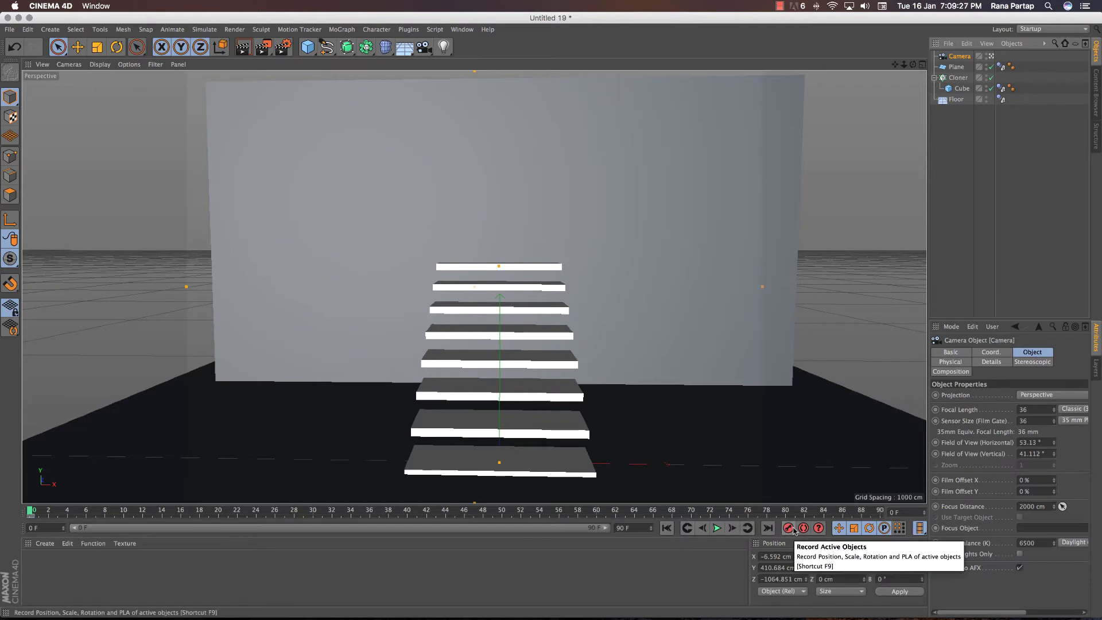
click(625, 565)
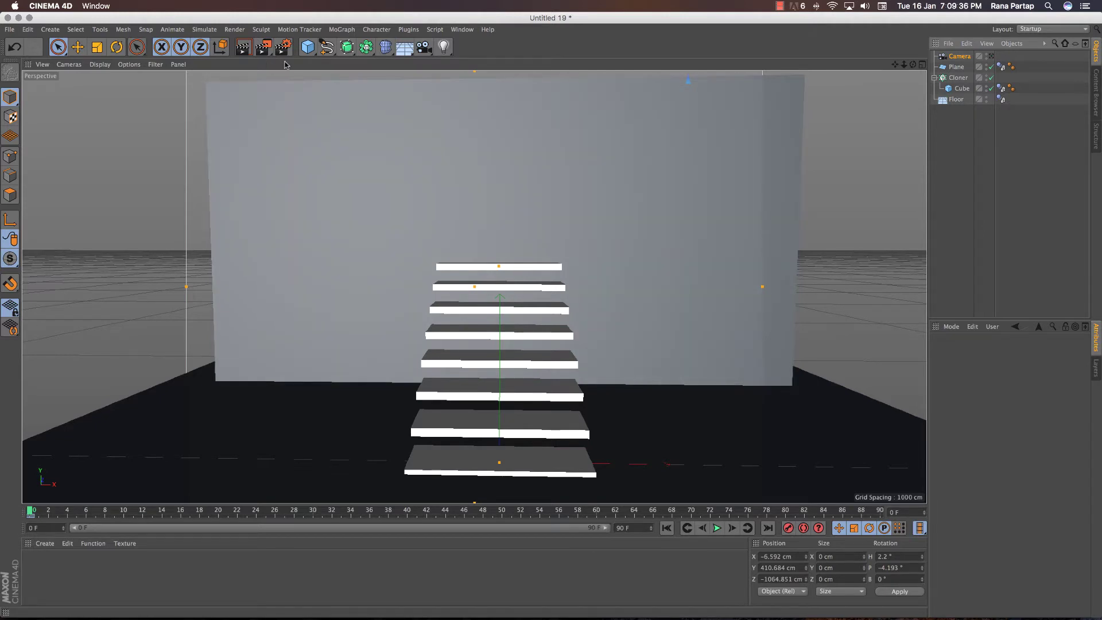
Add a sphere above the stairs and shrink its radius to about 32.4 cm
click(307, 47)
click(499, 85)
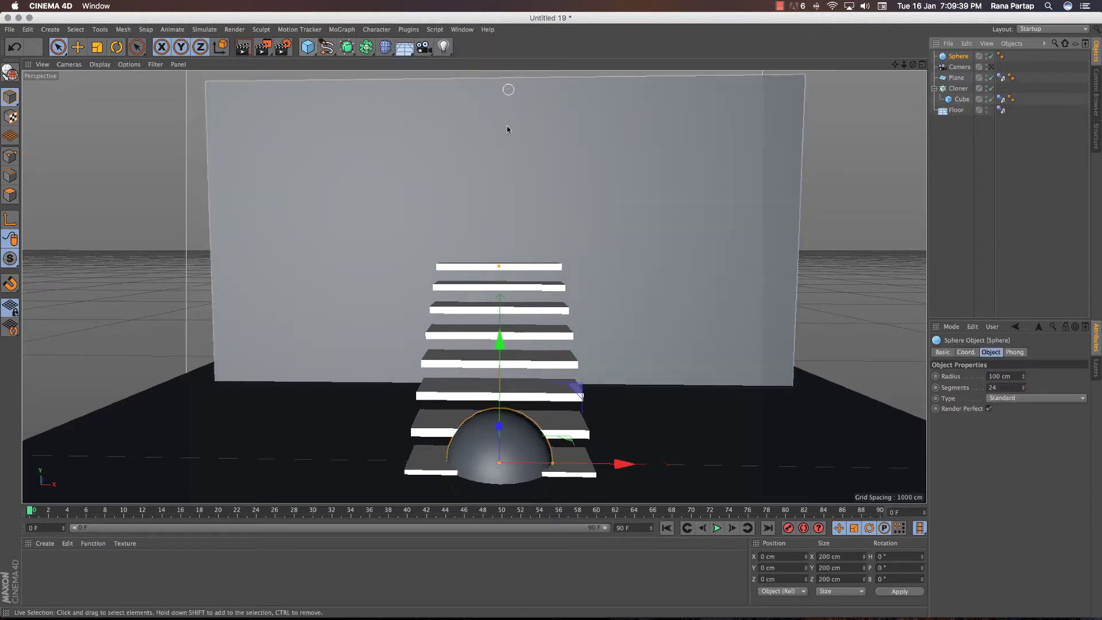
drag(499, 350, 534, 112)
mouse_move(554, 224)
mouse_down()
mouse_move(518, 225)
mouse_move(602, 243)
mouse_move(472, 229)
mouse_up()
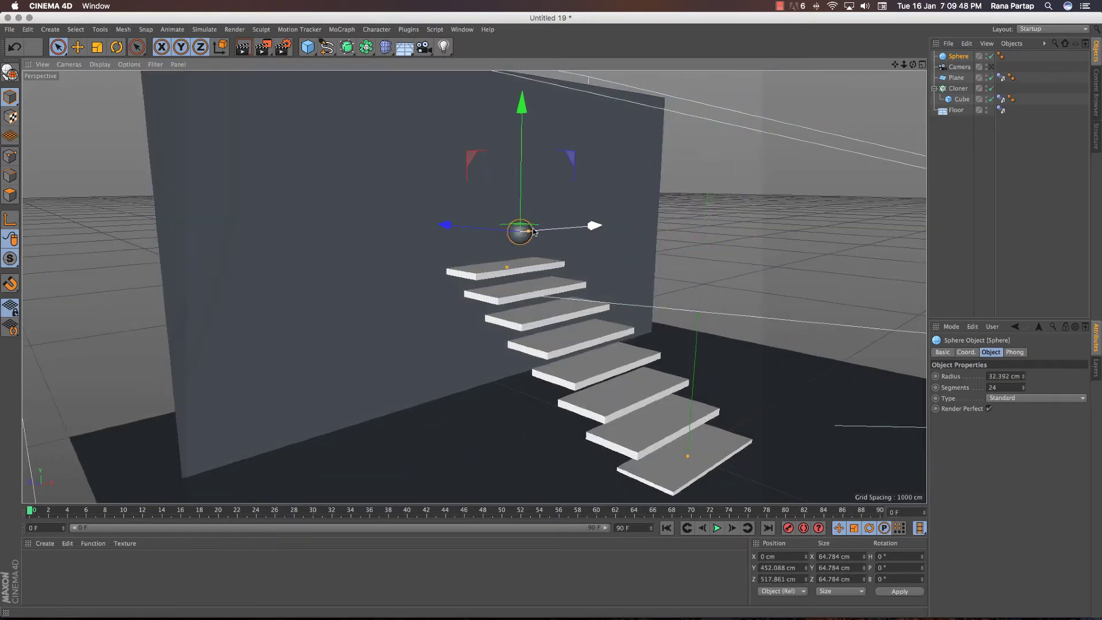
In the four-view layout, lift the sphere to about 654 cm on Y
click(921, 66)
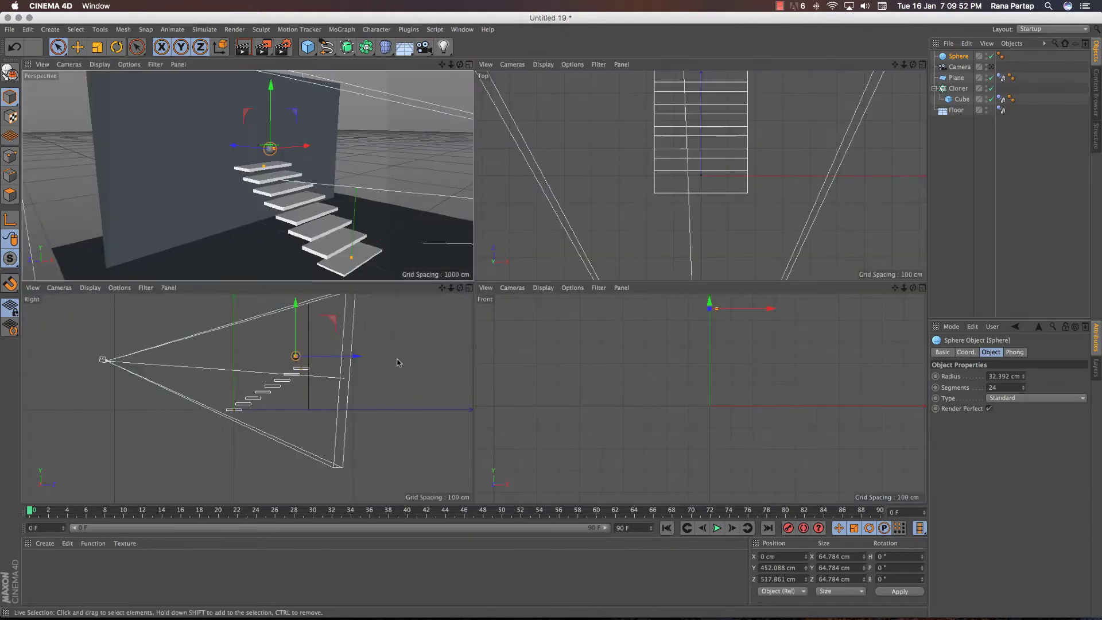
scroll(306, 345, up, 3)
drag(305, 331, 311, 314)
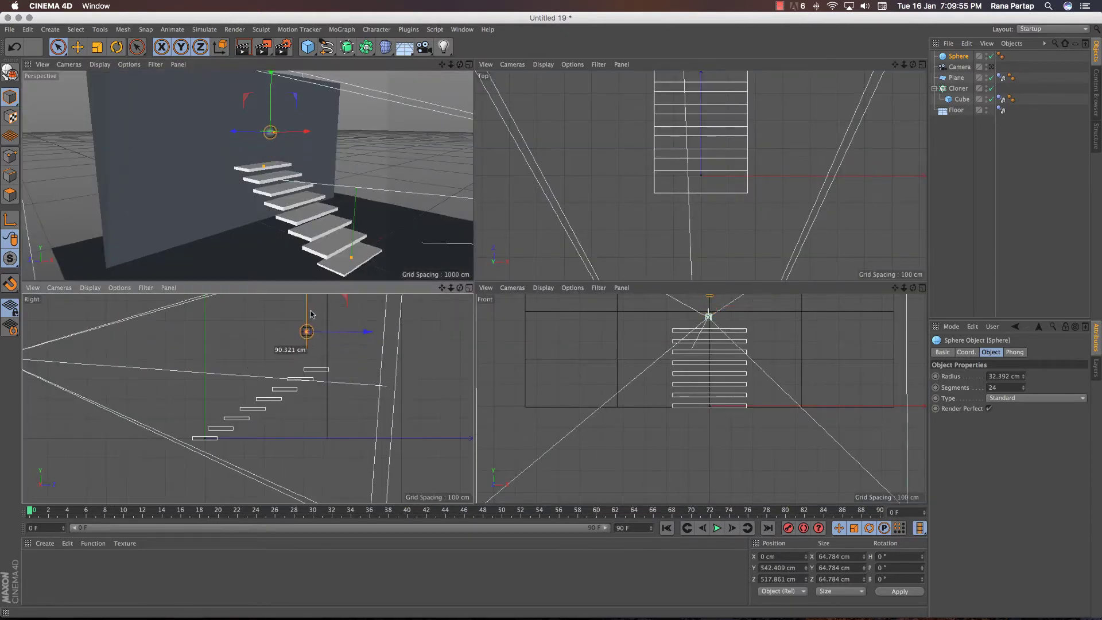
alt+middle_drag(256, 354, 247, 398)
drag(302, 346, 302, 323)
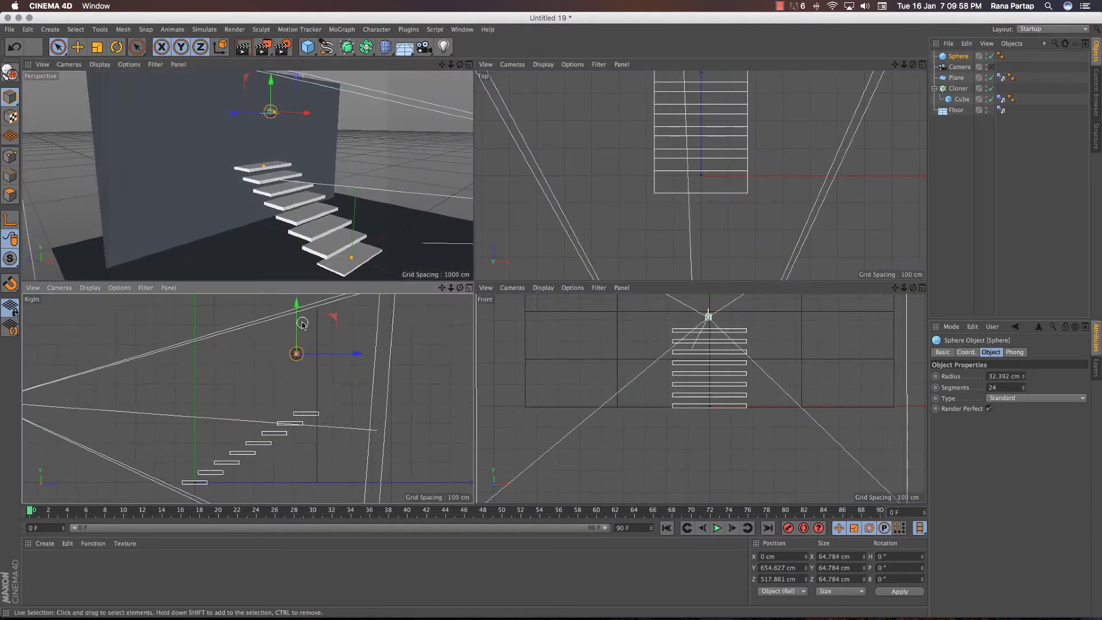
Give the sphere a Soft Body dynamics tag
right_click(963, 59)
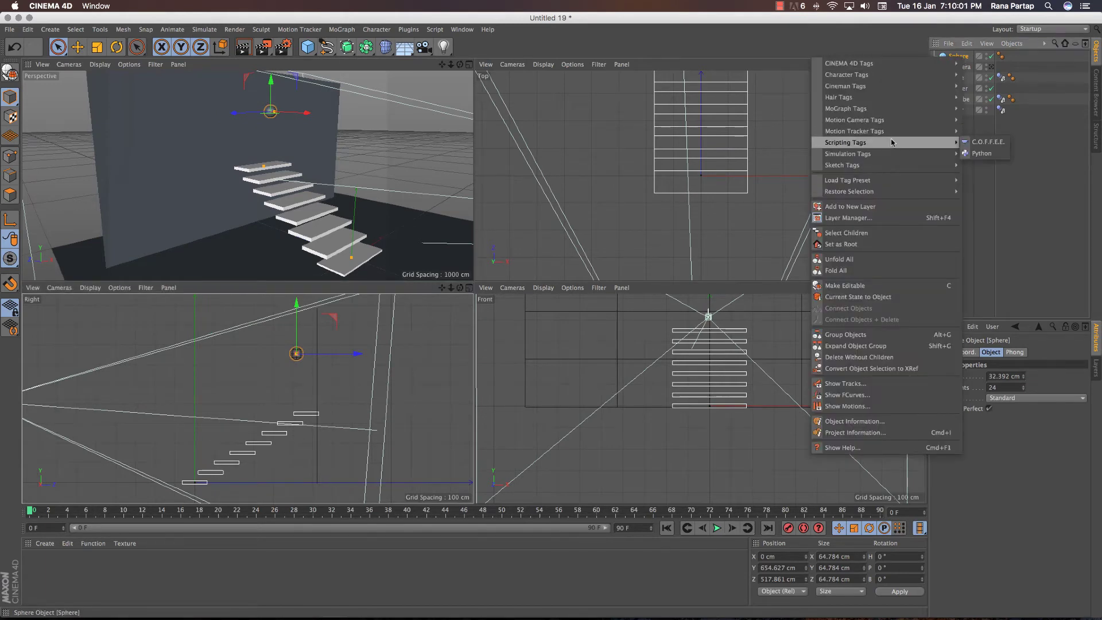
mouse_move(887, 154)
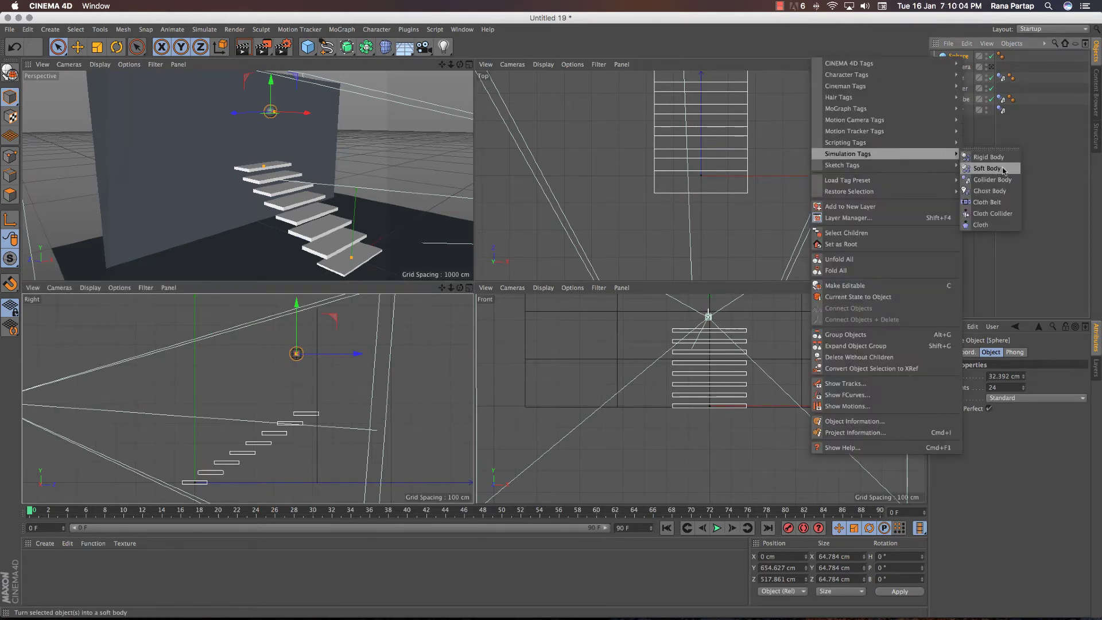
click(988, 168)
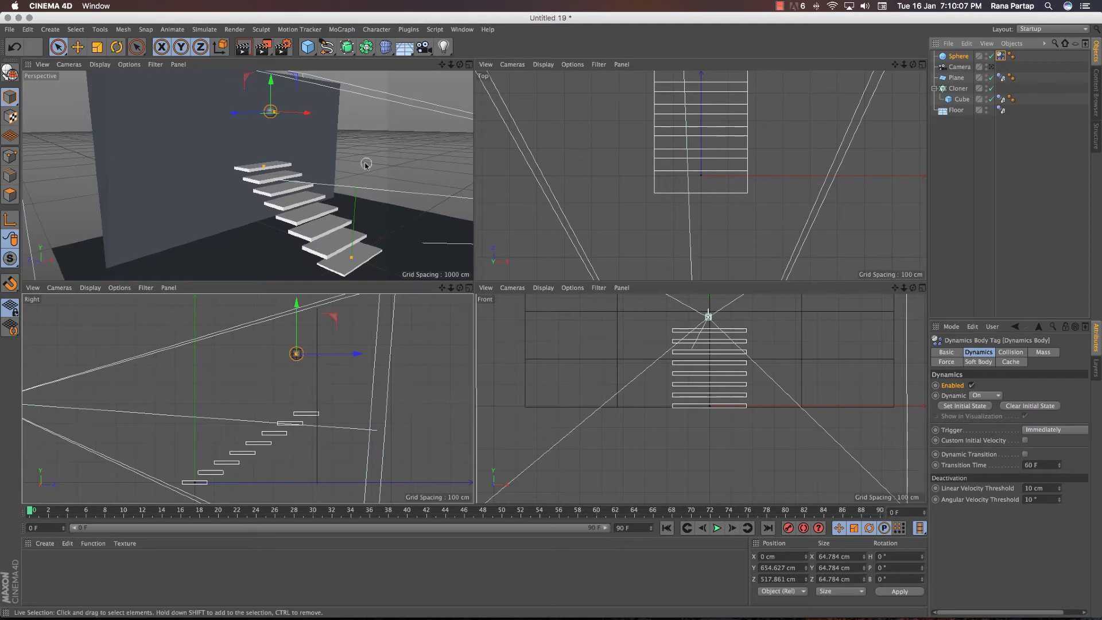
click(483, 72)
In the maximized Perspective view, play until the sphere lands on the top step, then rewind to frame 0
key(F1)
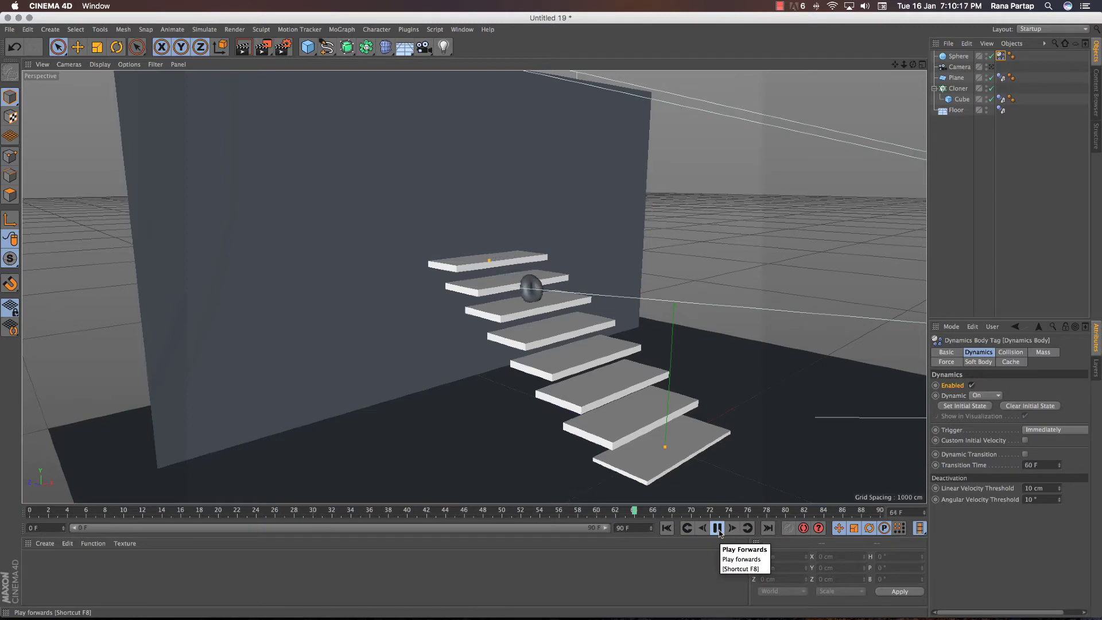
click(717, 528)
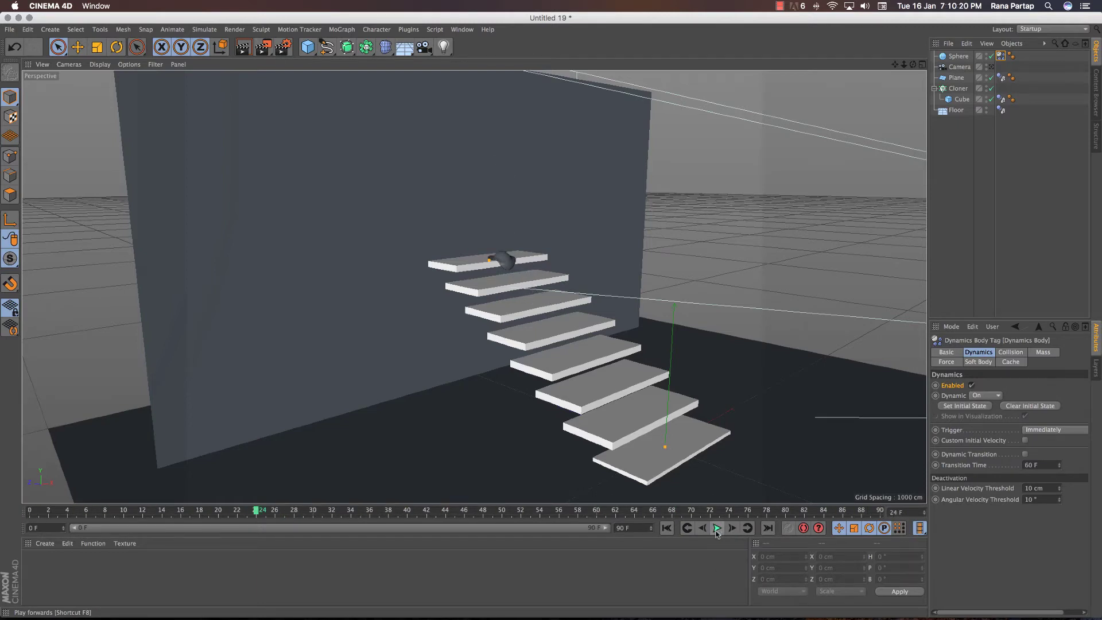
click(957, 56)
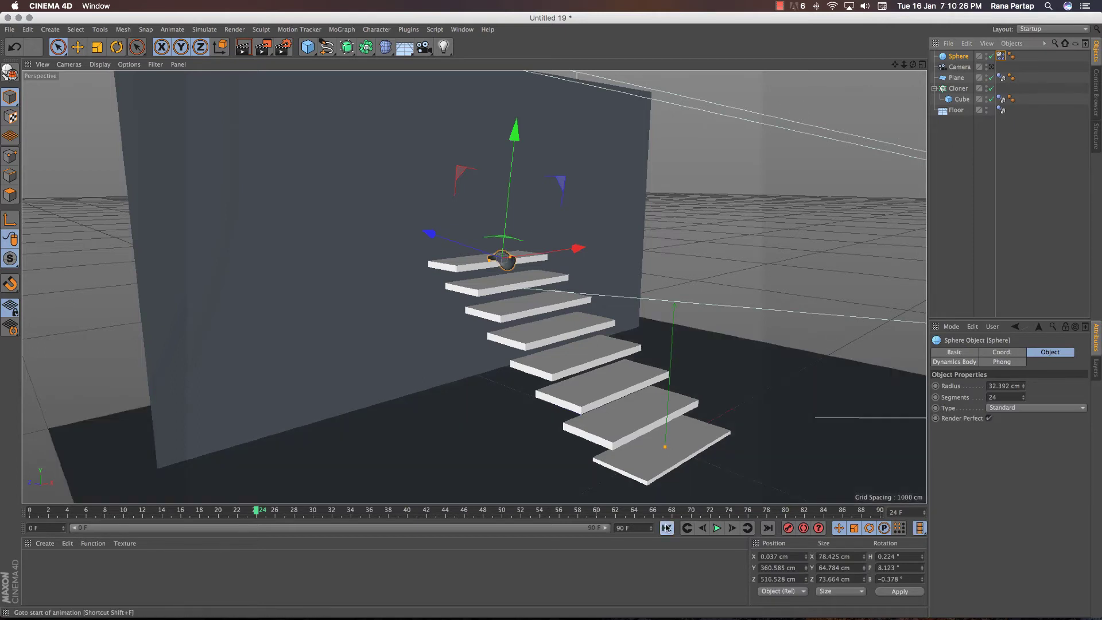
click(667, 528)
Switch to Gouraud Shading (Lines) and set the sphere's segments to 11
key(o)
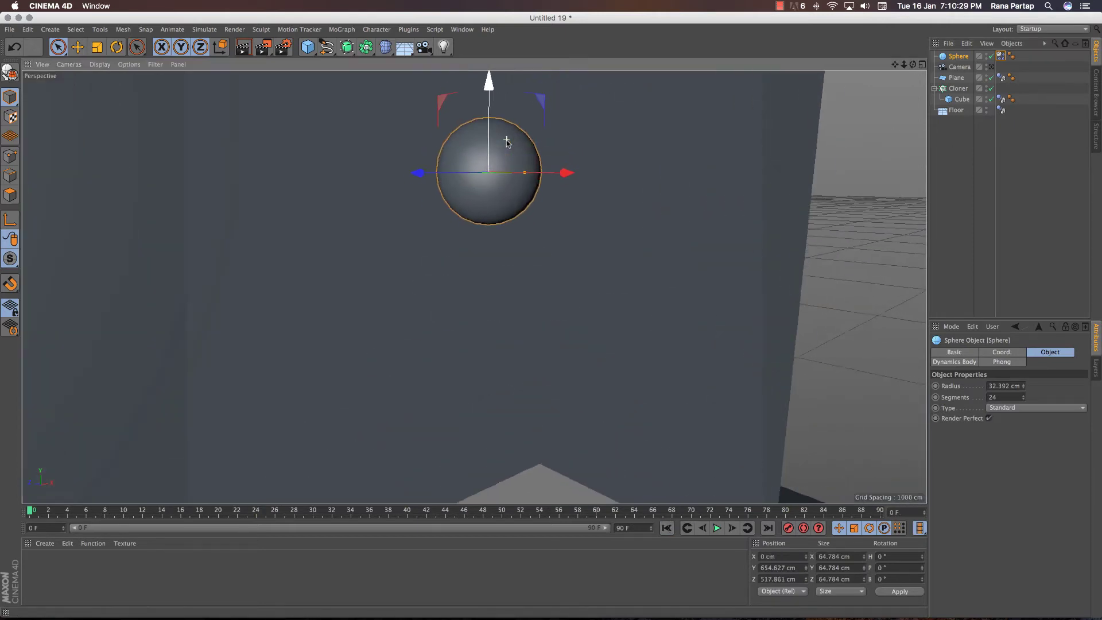
click(111, 66)
click(166, 92)
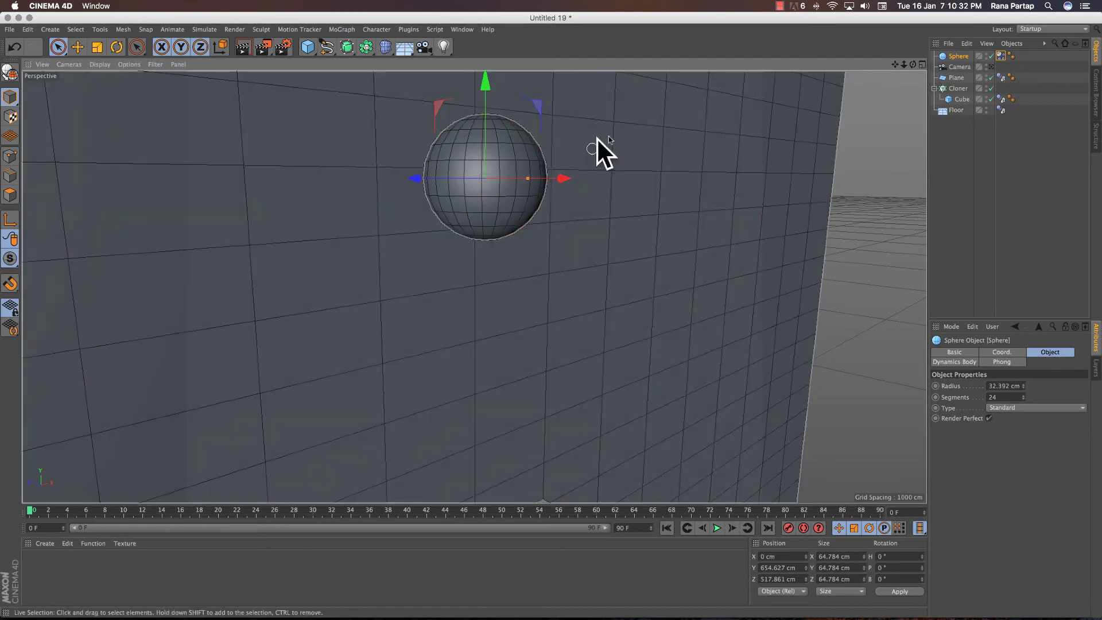
drag(1023, 399, 1022, 402)
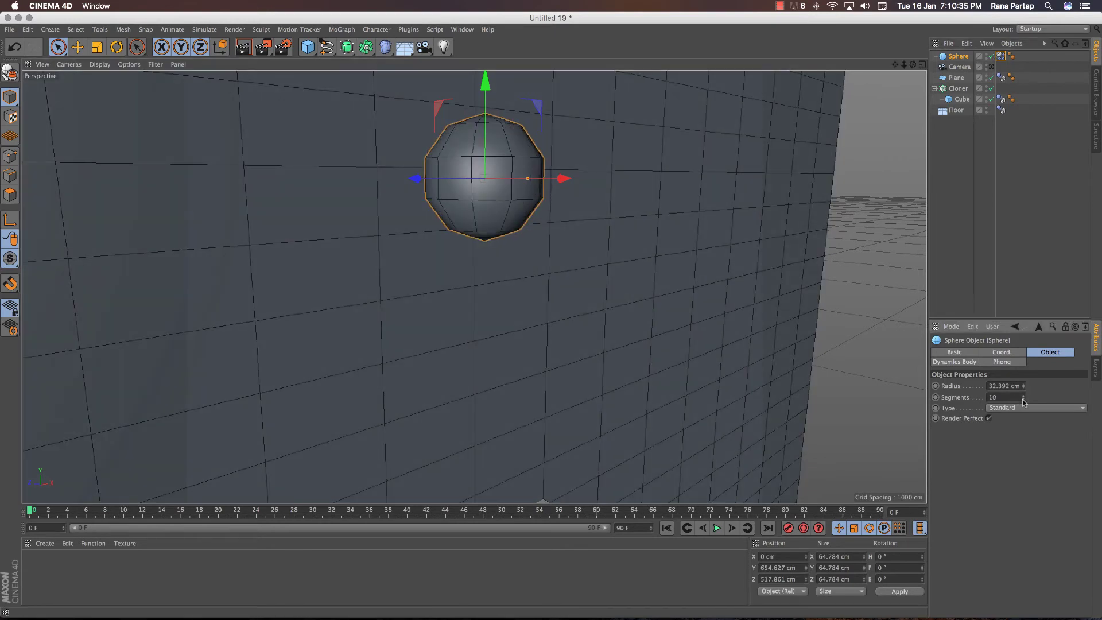
click(1024, 395)
Nest the sphere under a new Subdivision Surface and zoom out
drag(347, 46, 388, 69)
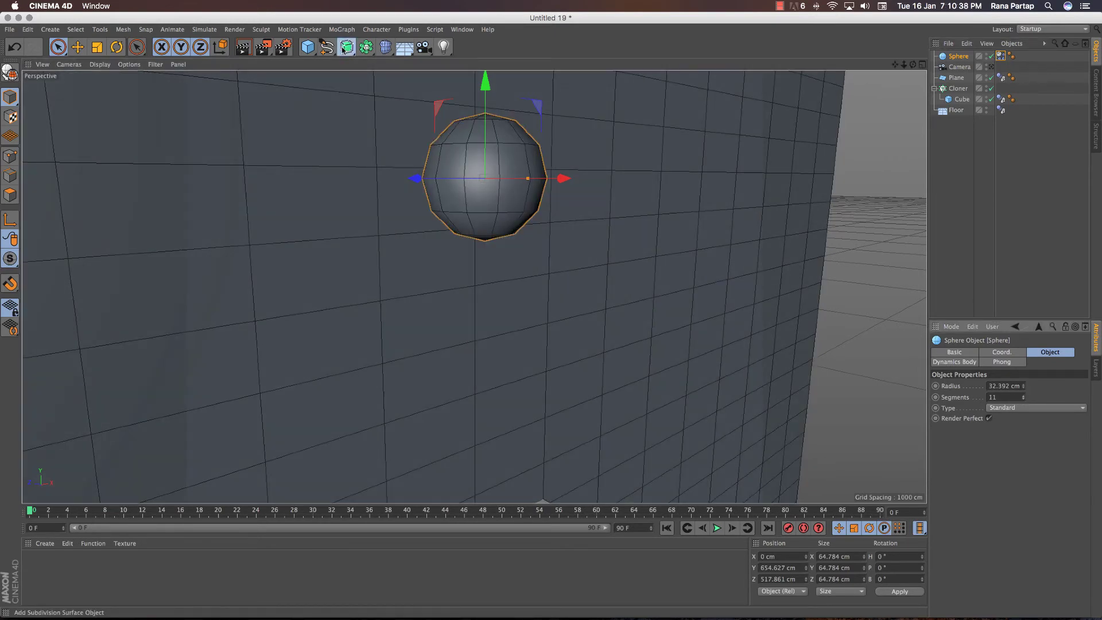
click(389, 69)
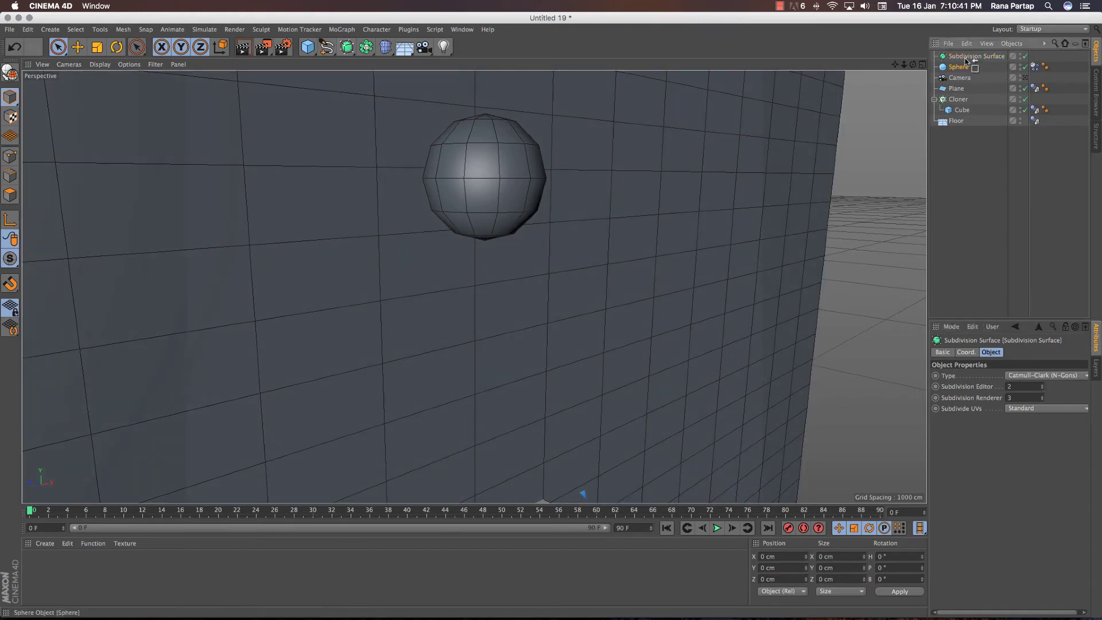
drag(959, 67, 966, 59)
scroll(516, 344, down, 5)
scroll(632, 430, down, 5)
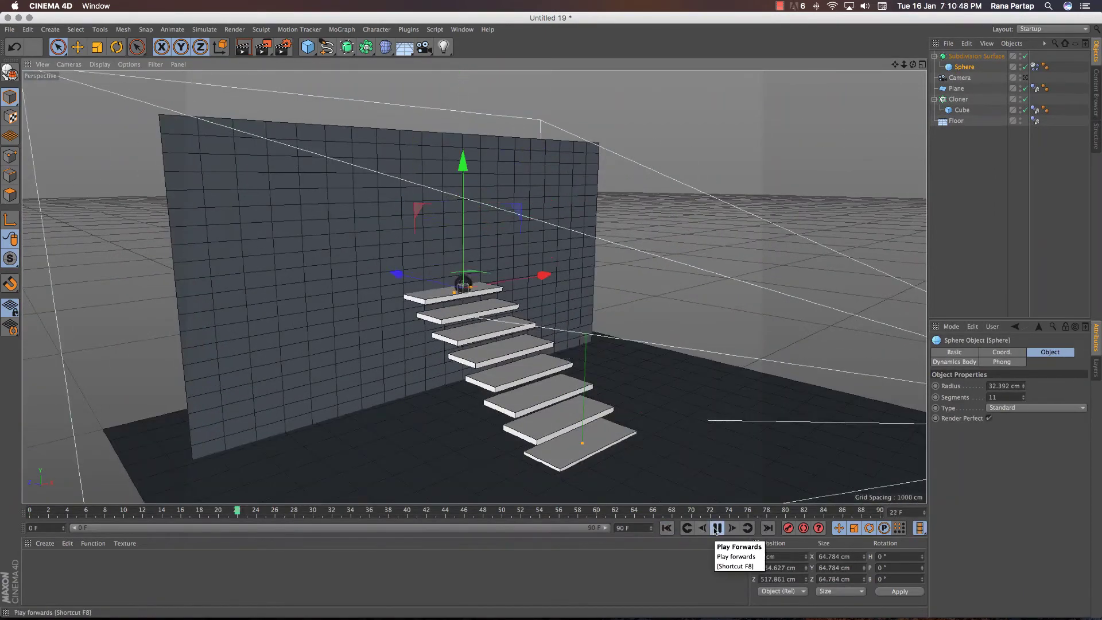
Set the animation end frame to 200, then orbit and zoom to watch the sphere roll
click(740, 375)
scroll(582, 415, up, 2)
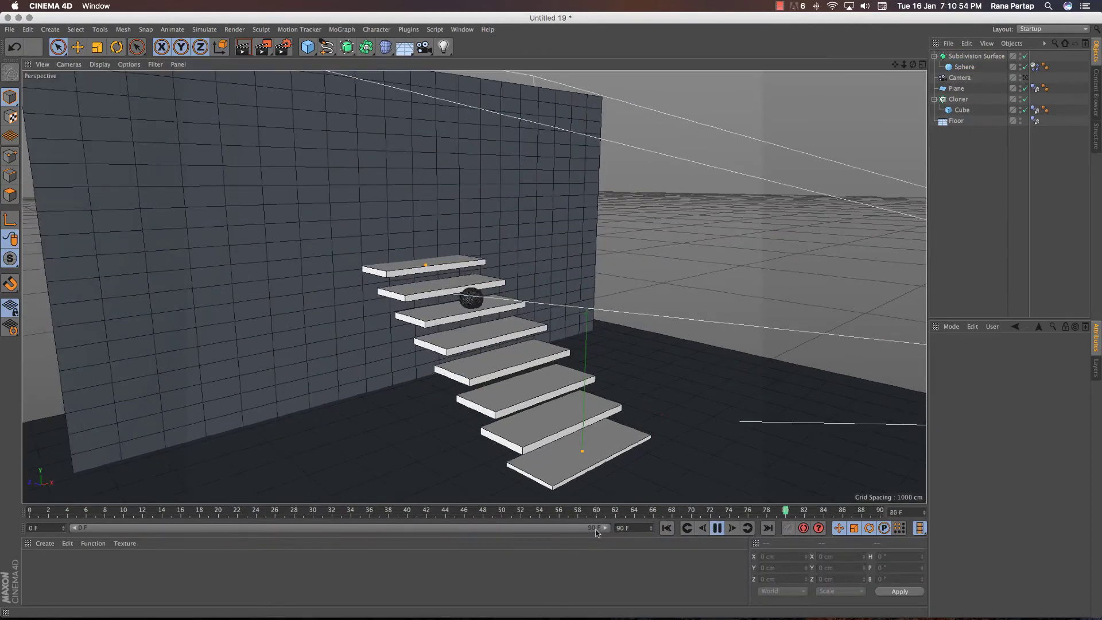
key(0)
click(629, 528)
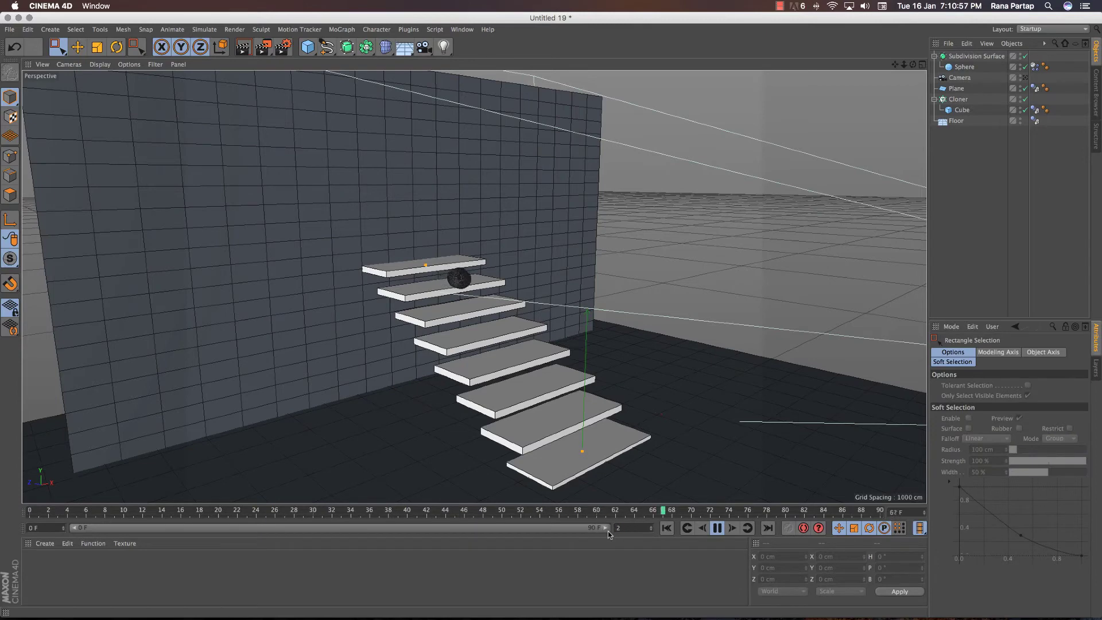
key(Return)
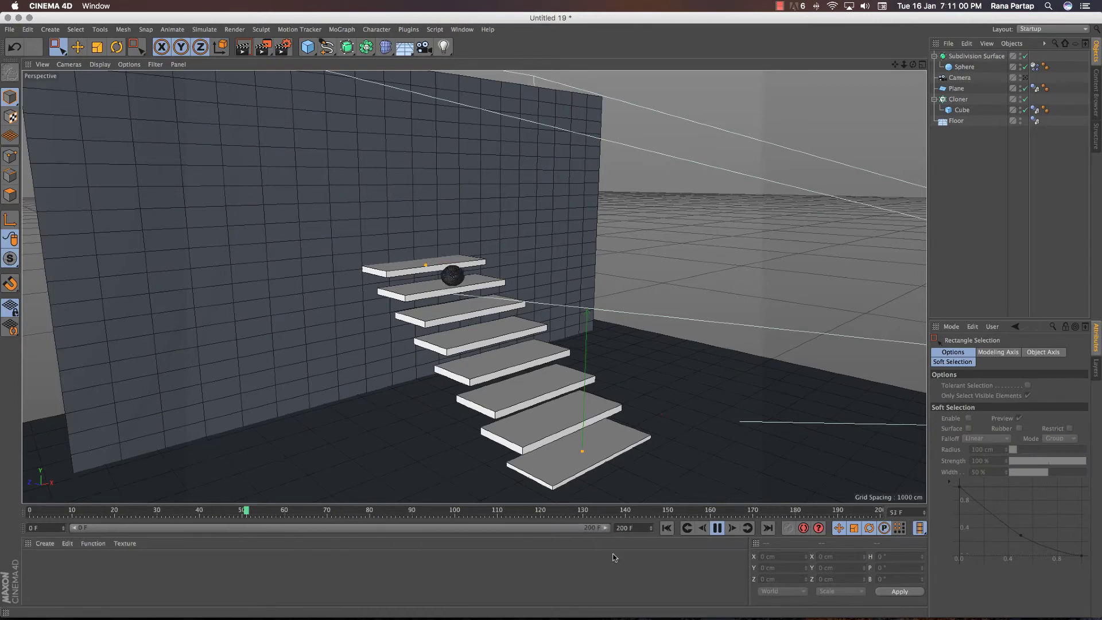
alt+drag(487, 411, 530, 399)
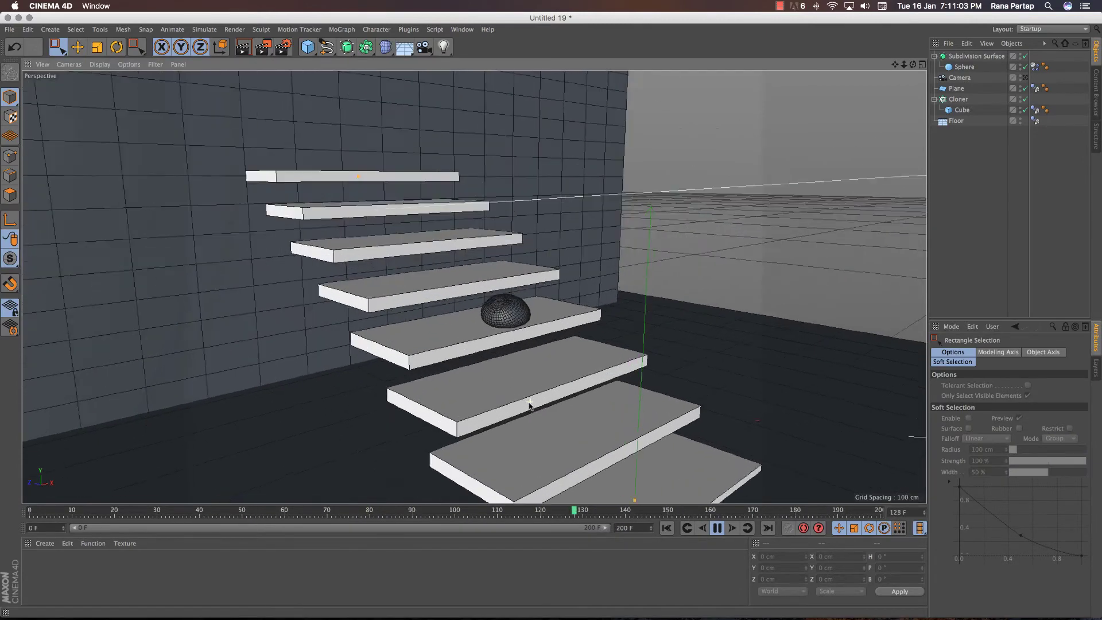
mouse_move(534, 423)
alt+right_down()
mouse_move(552, 384)
mouse_move(516, 413)
alt+right_up()
Stop playback, select the Subdivision Surface, and split the viewport into four views
click(956, 121)
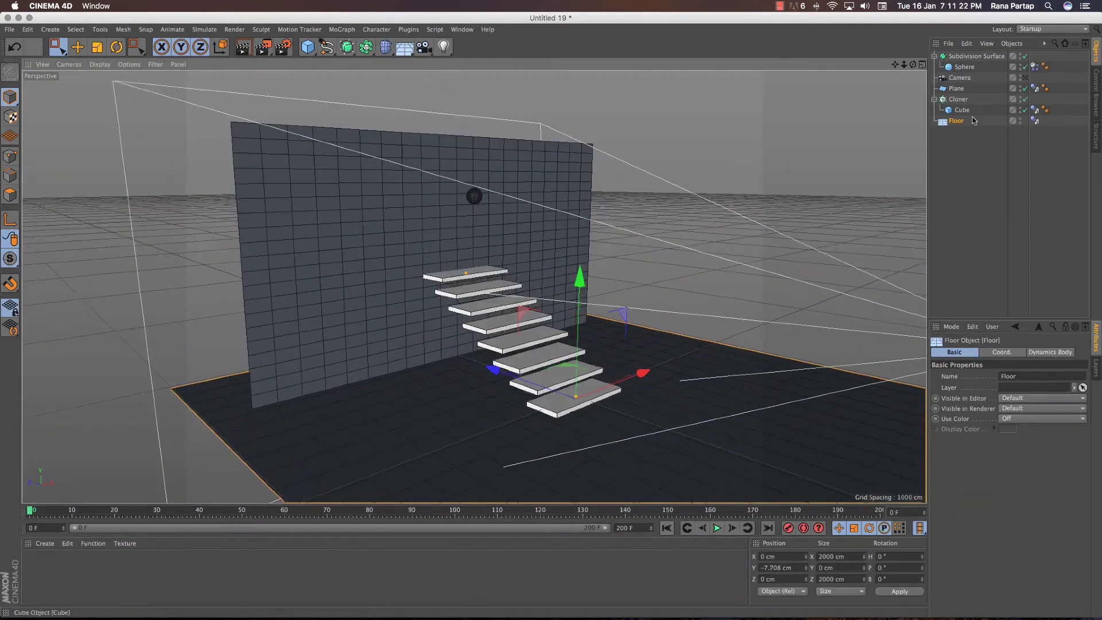
click(934, 56)
click(976, 55)
click(923, 65)
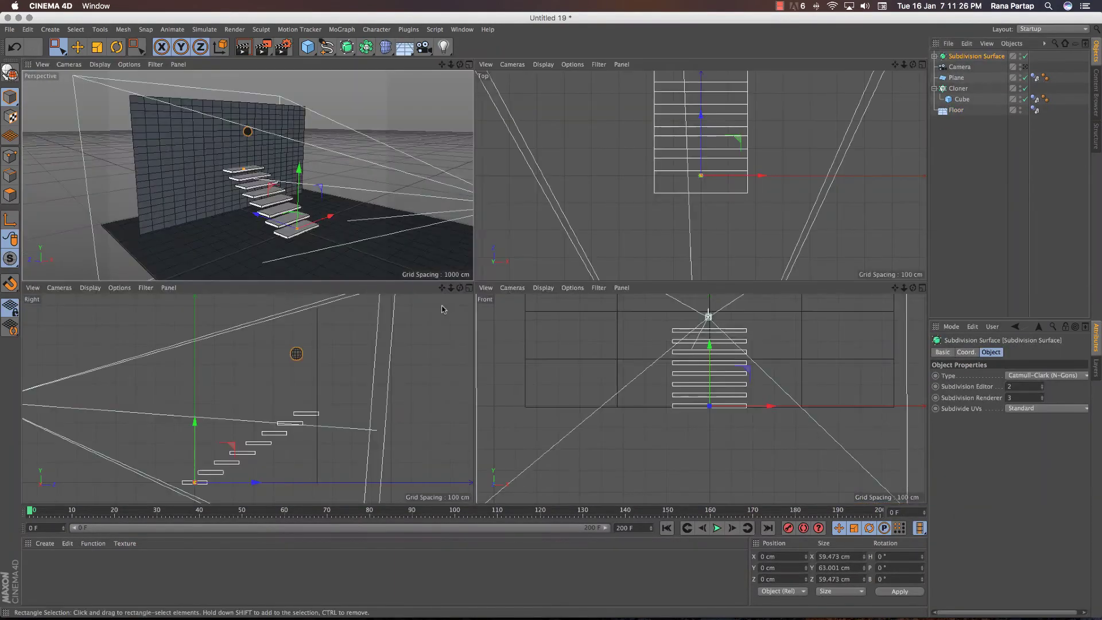
scroll(631, 393, down, 3)
scroll(713, 319, up, 4)
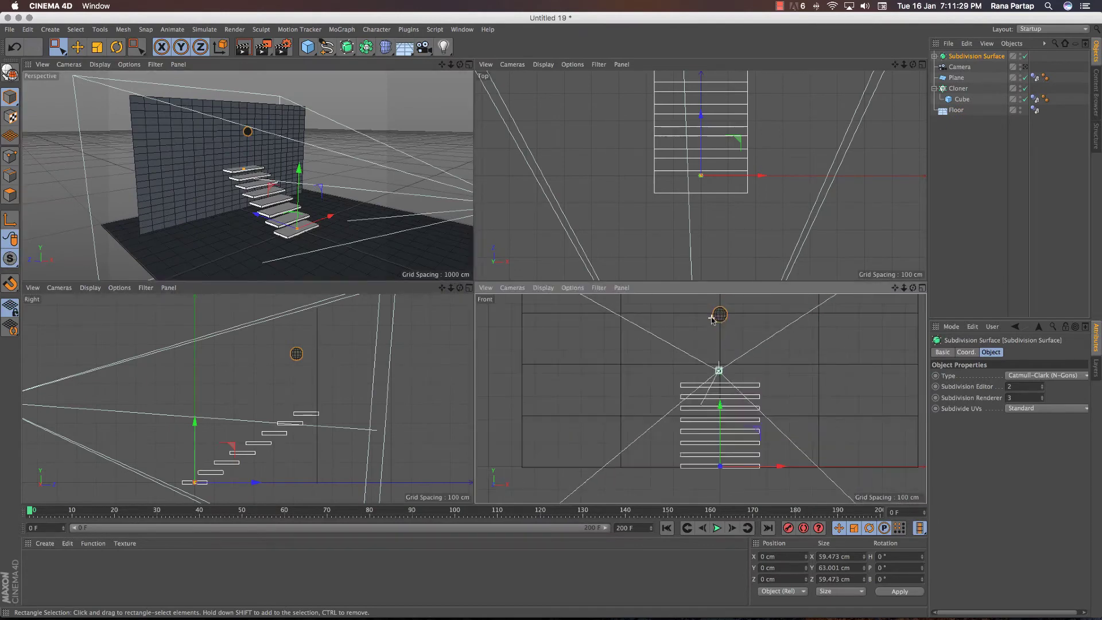
click(961, 59)
Paste two copies of the subdivided sphere, moving them left along X in Front view
key(ctrl+c)
key(ctrl+v)
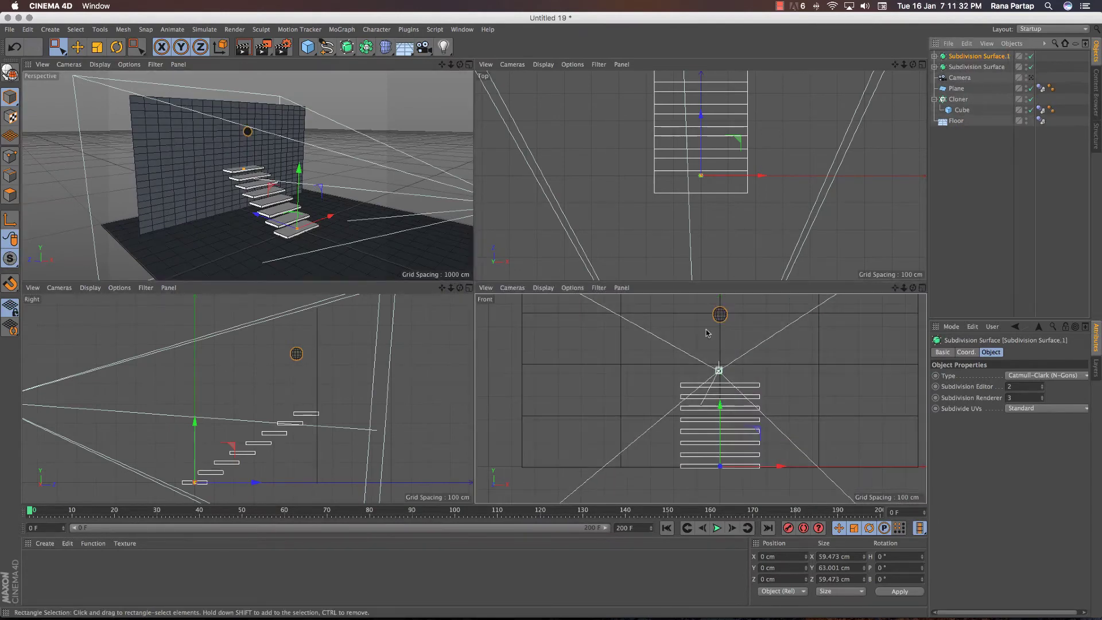
mouse_move(778, 465)
mouse_down()
mouse_move(741, 469)
mouse_move(802, 470)
mouse_up()
key(ctrl+c)
key(ctrl+v)
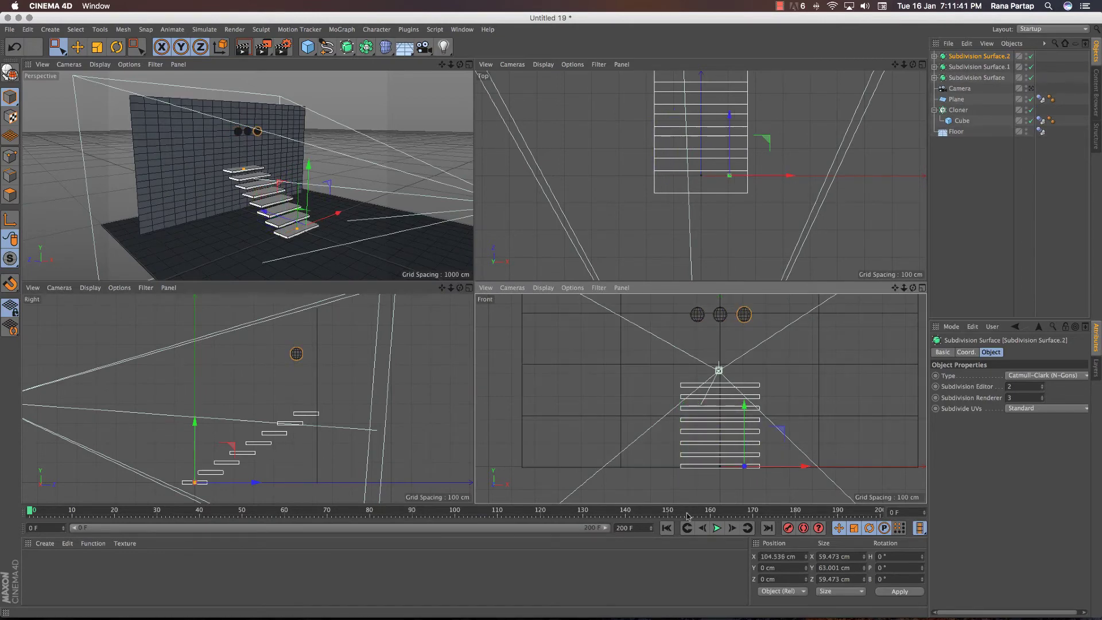
click(719, 370)
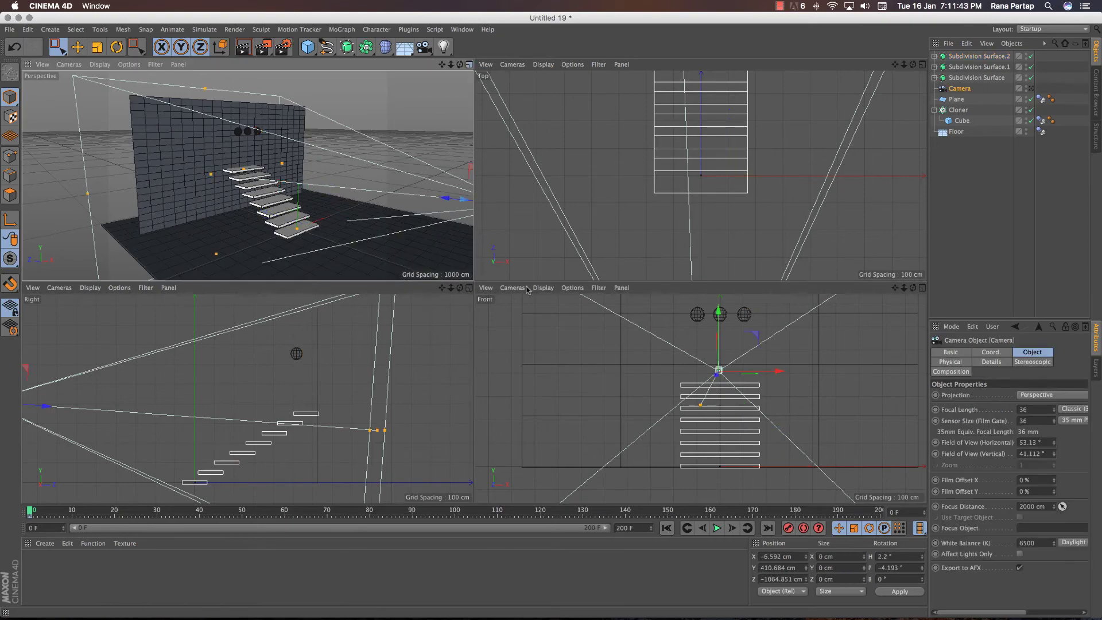
Maximize the Perspective view, look through the scene Camera, and play the three spheres falling
key(F1)
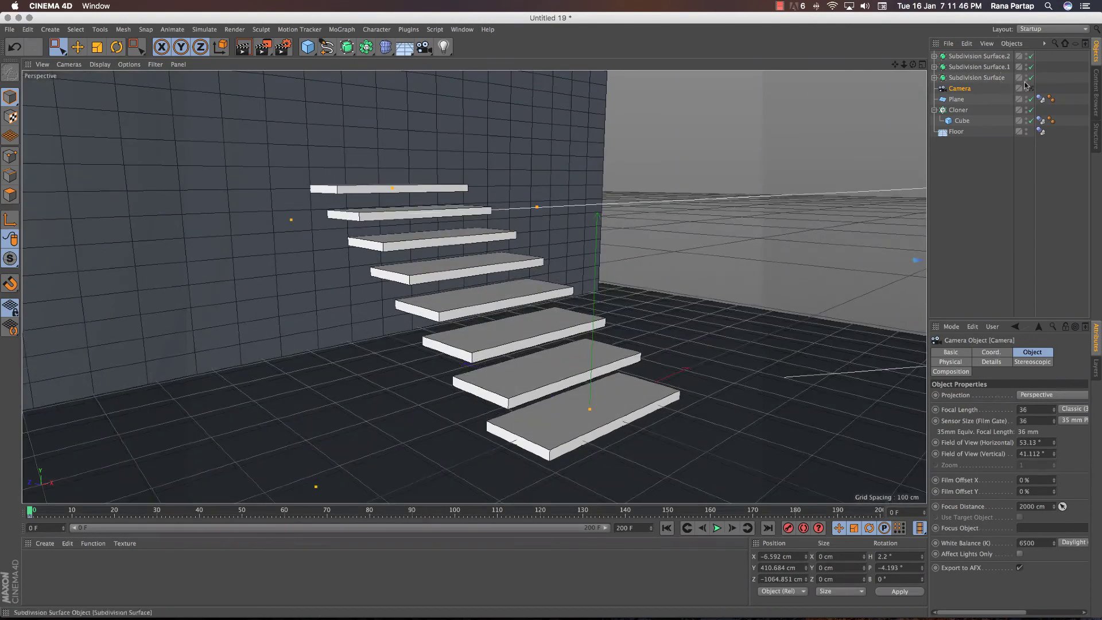
click(1030, 88)
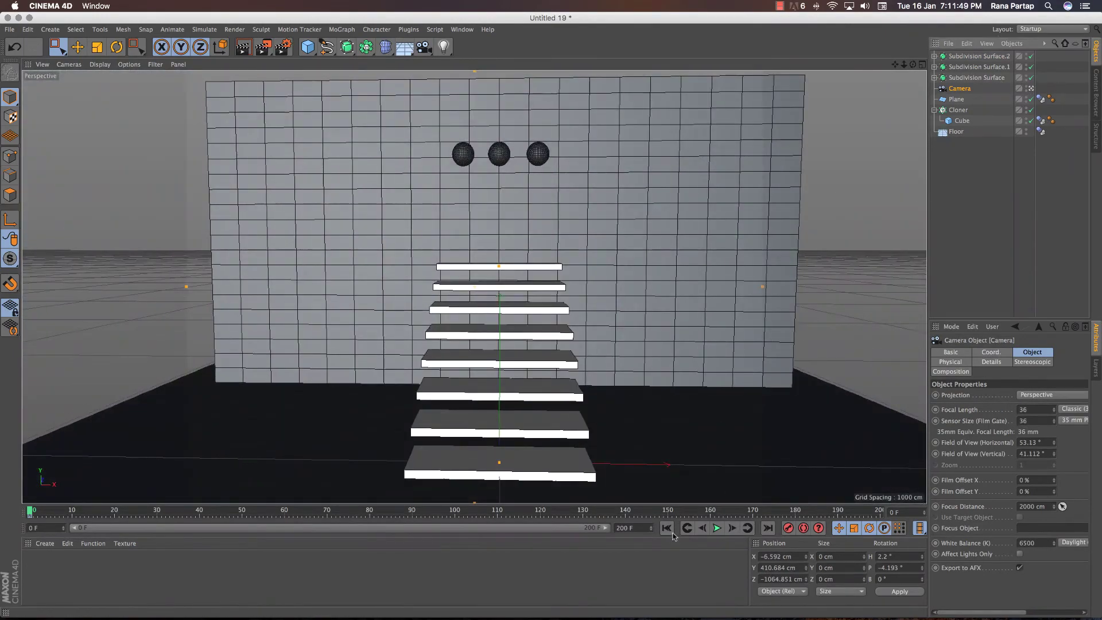
click(716, 528)
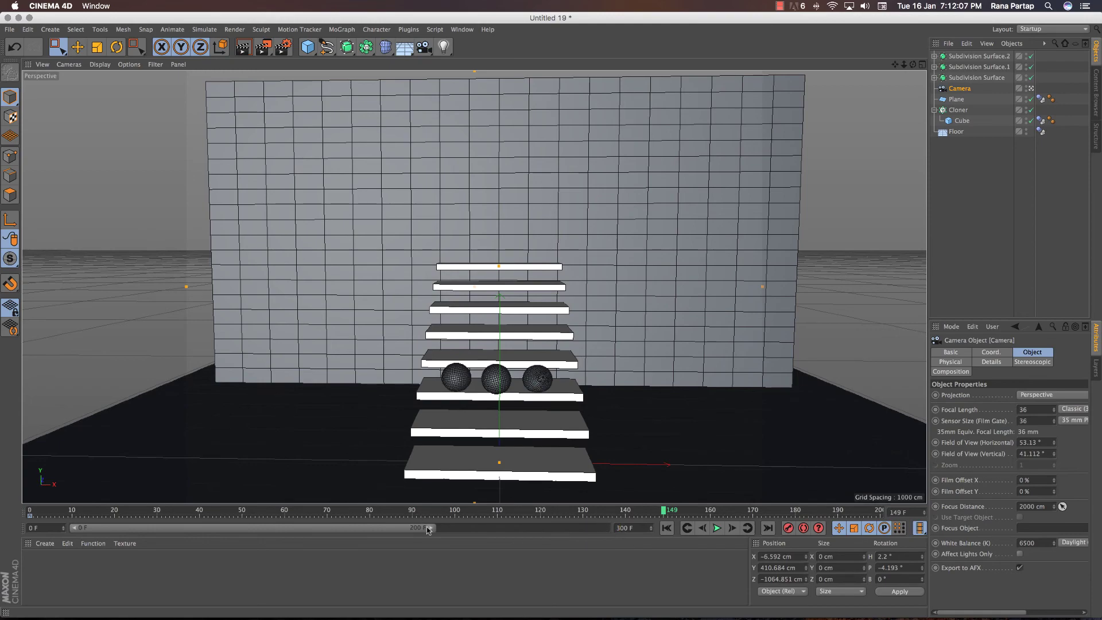
Extend the preview range to 300 frames and replay the spheres from the camera view
drag(428, 530, 605, 528)
scroll(515, 365, up, 5)
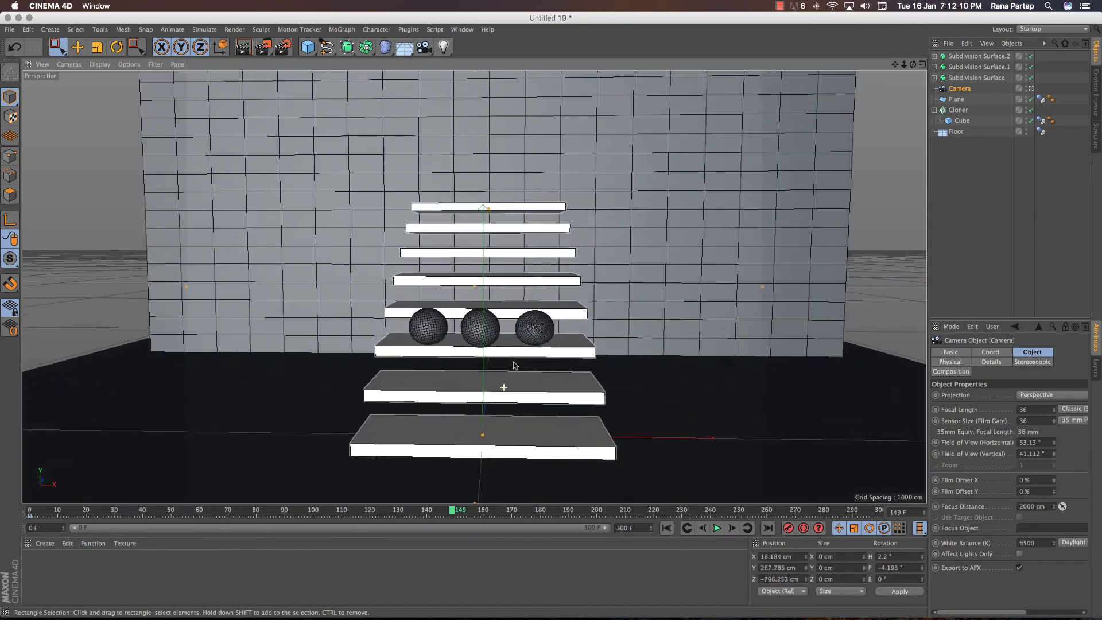
mouse_move(515, 365)
alt+mouse_down()
mouse_move(451, 391)
mouse_move(705, 531)
alt+mouse_up()
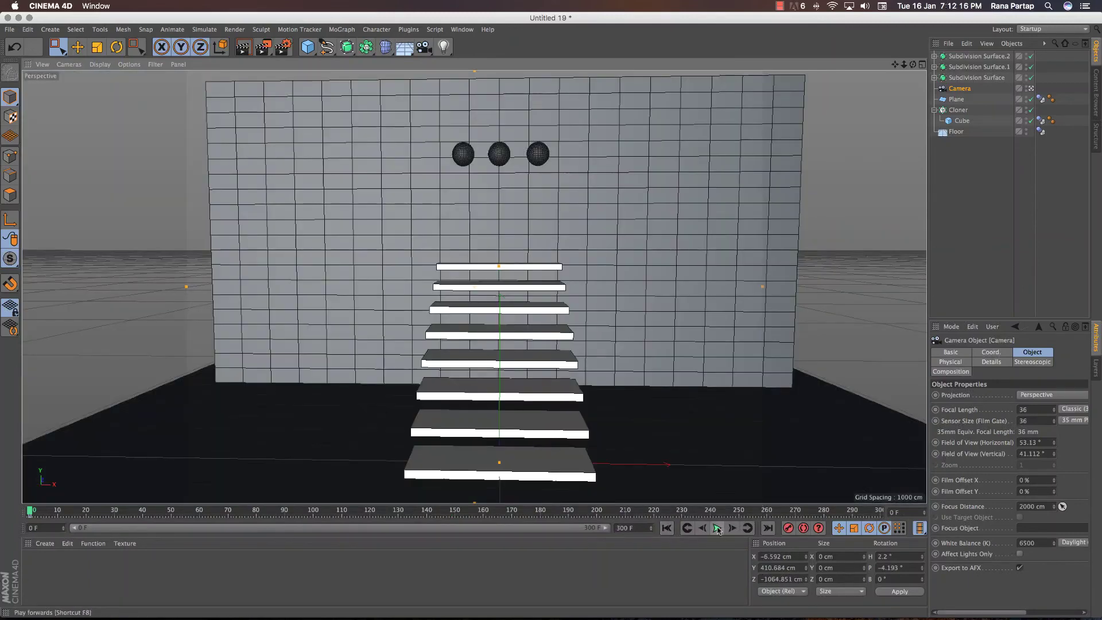
click(717, 529)
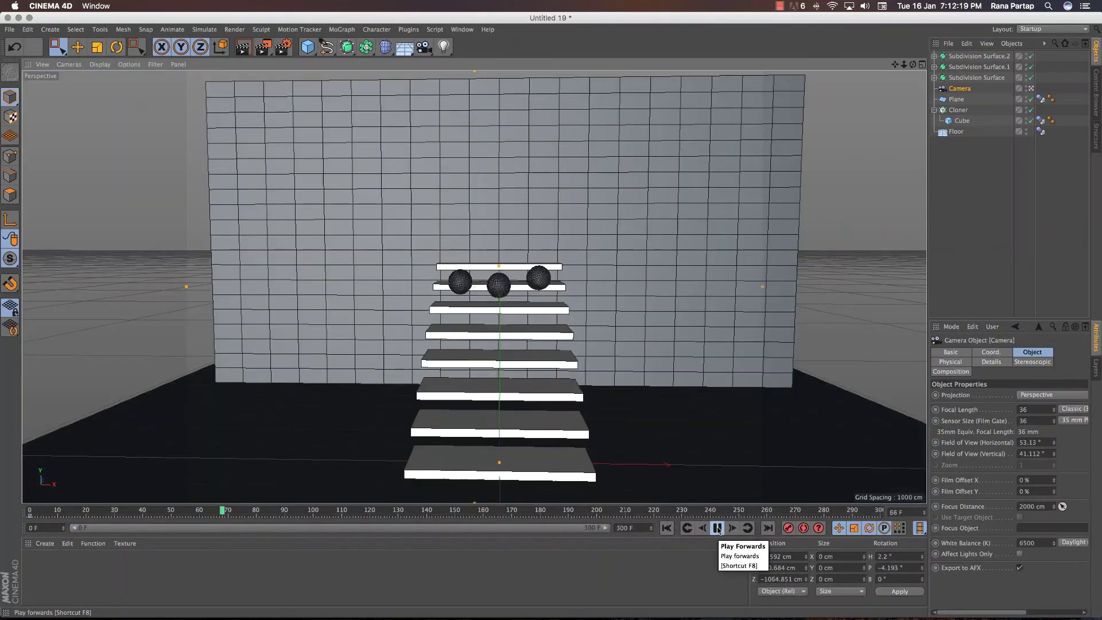